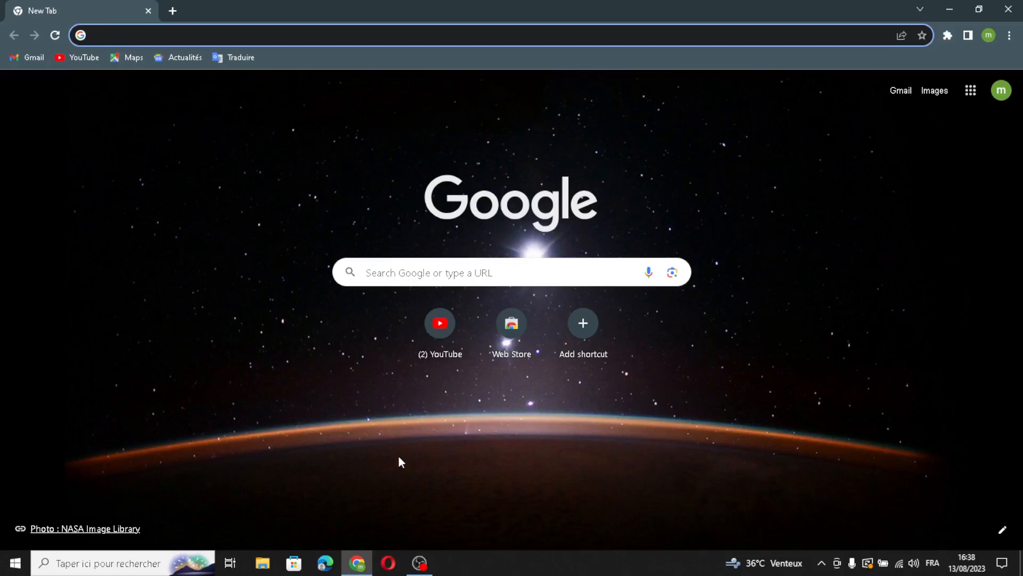
Step: Open the durable.co website and sign in to the account
text(d)
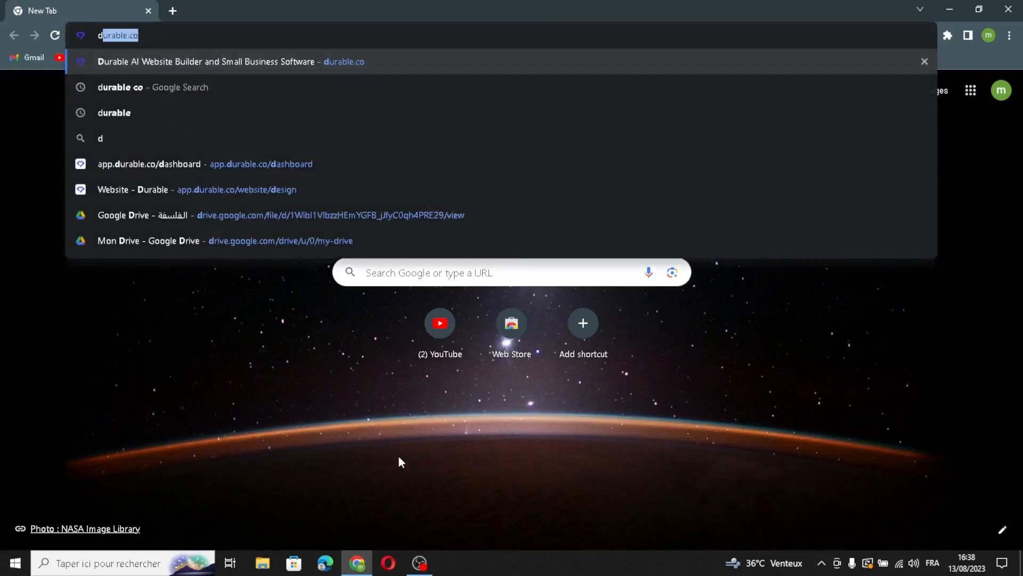
key(Return)
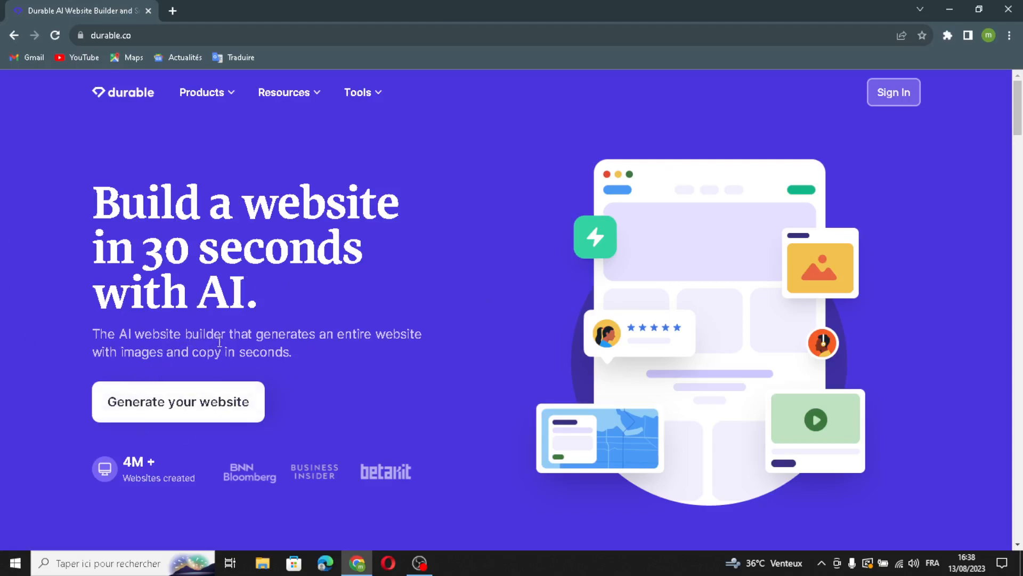
drag(256, 333, 283, 359)
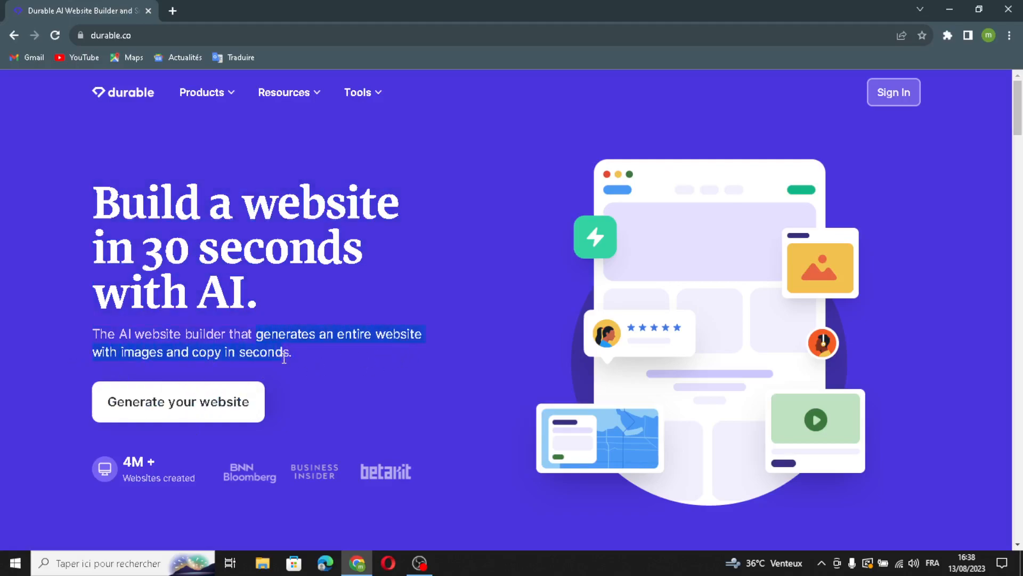
click(331, 365)
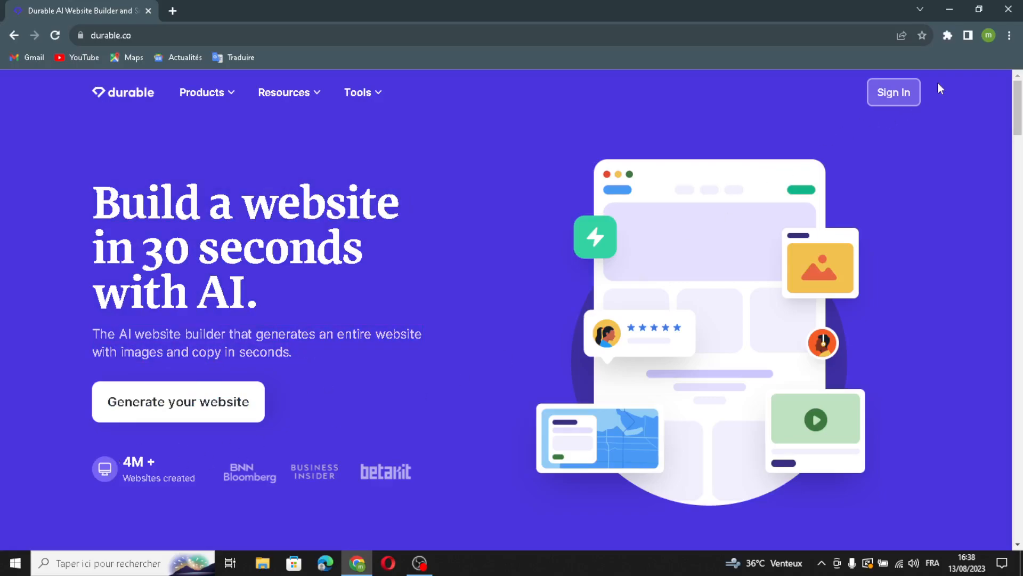
click(902, 99)
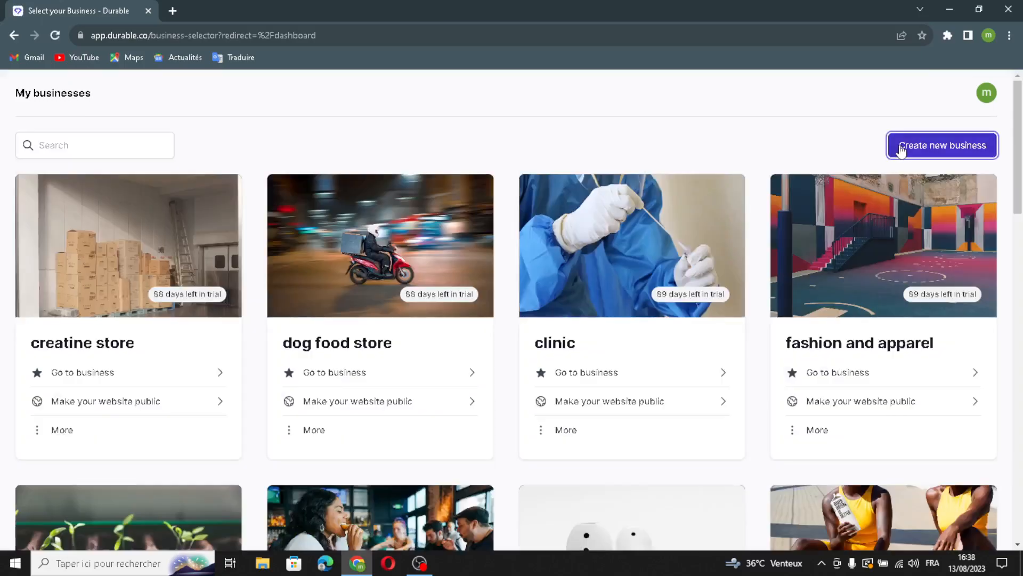
Step: Start a new business and name it "entertainment and media business"
click(900, 149)
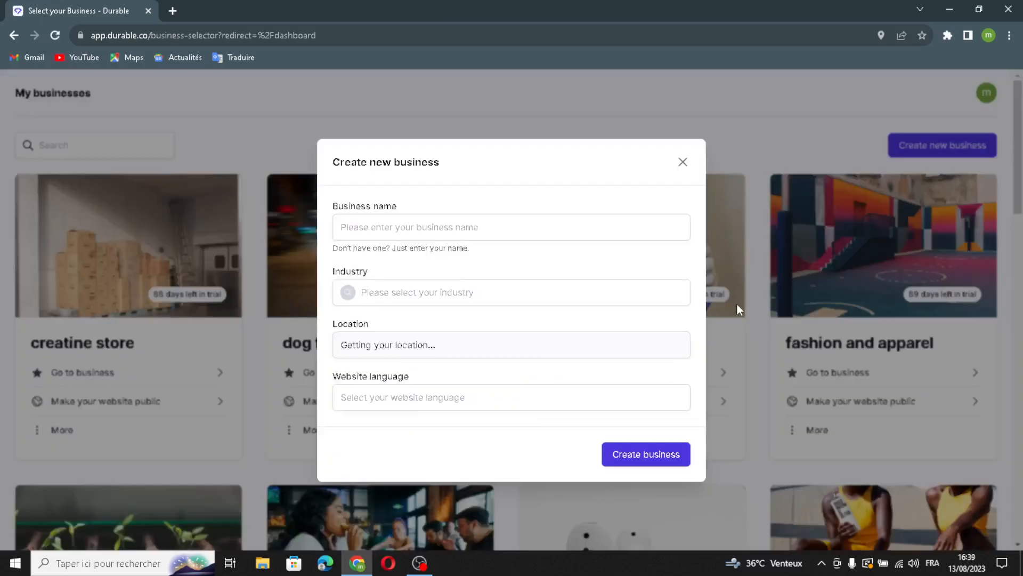
click(561, 237)
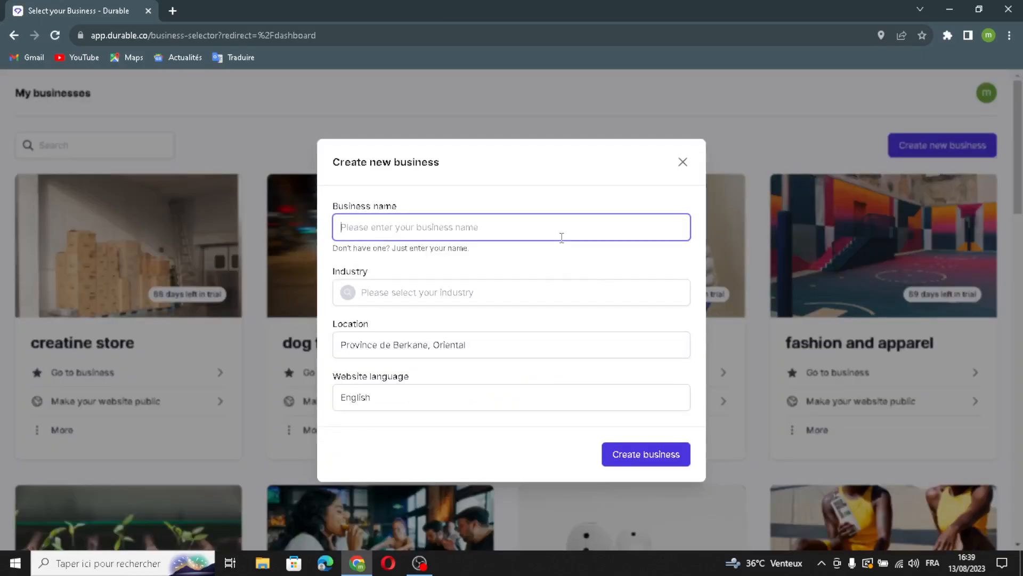
text(entertain)
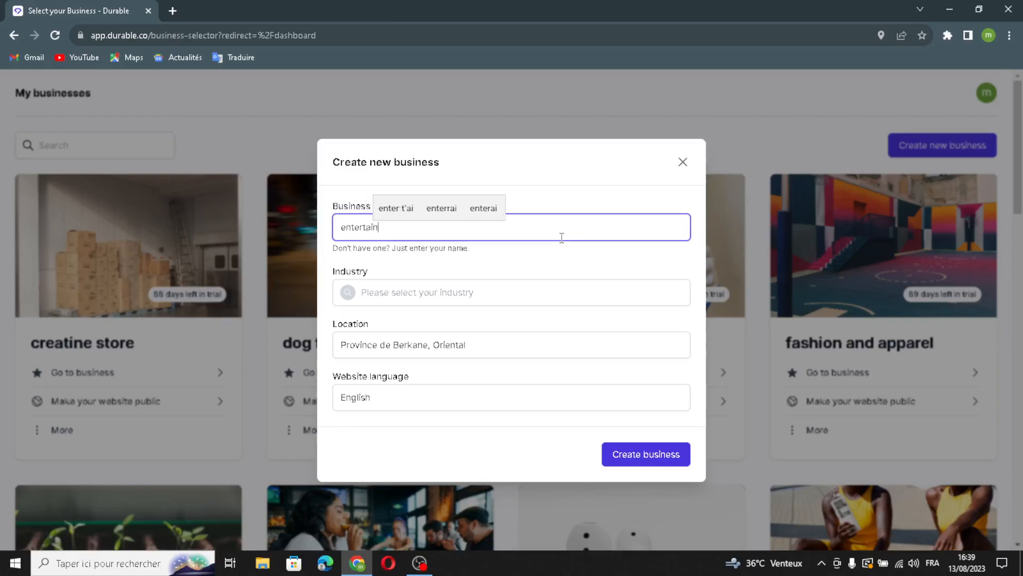
text(ment )
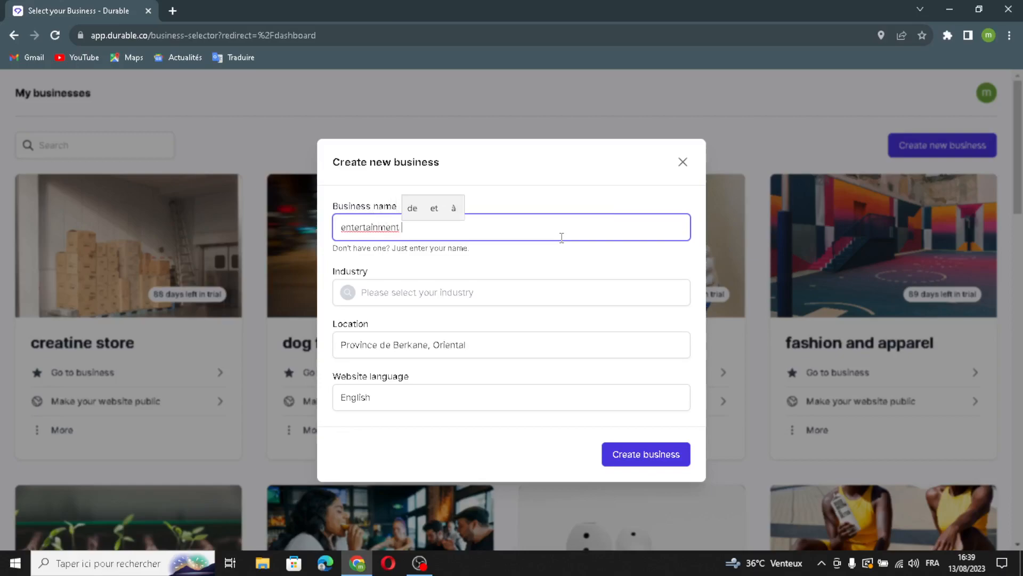
text(and media )
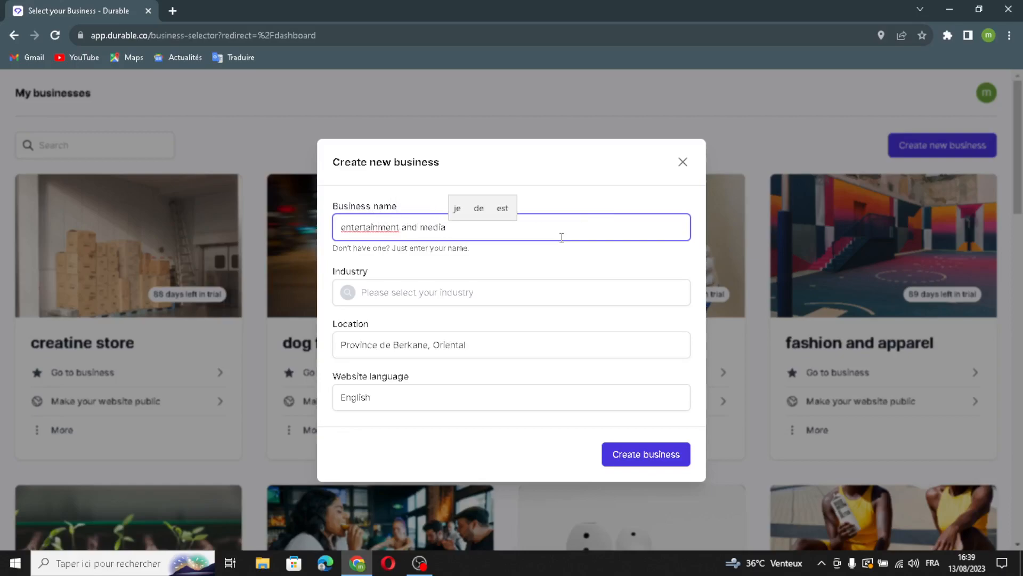
text(busi)
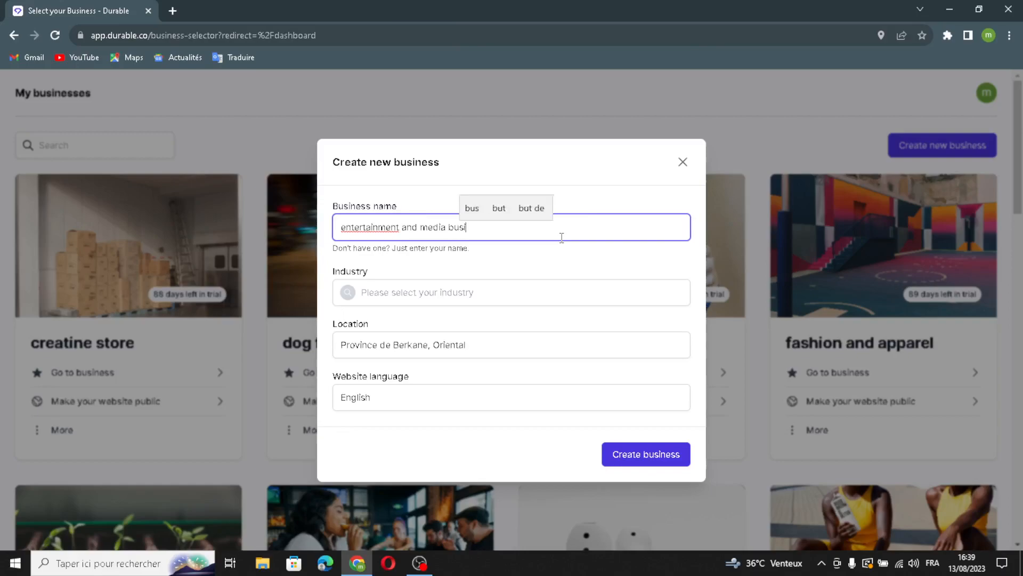
text(ness)
Step: Set the industry to the custom entry "entertainment and media" and create the business
click(530, 287)
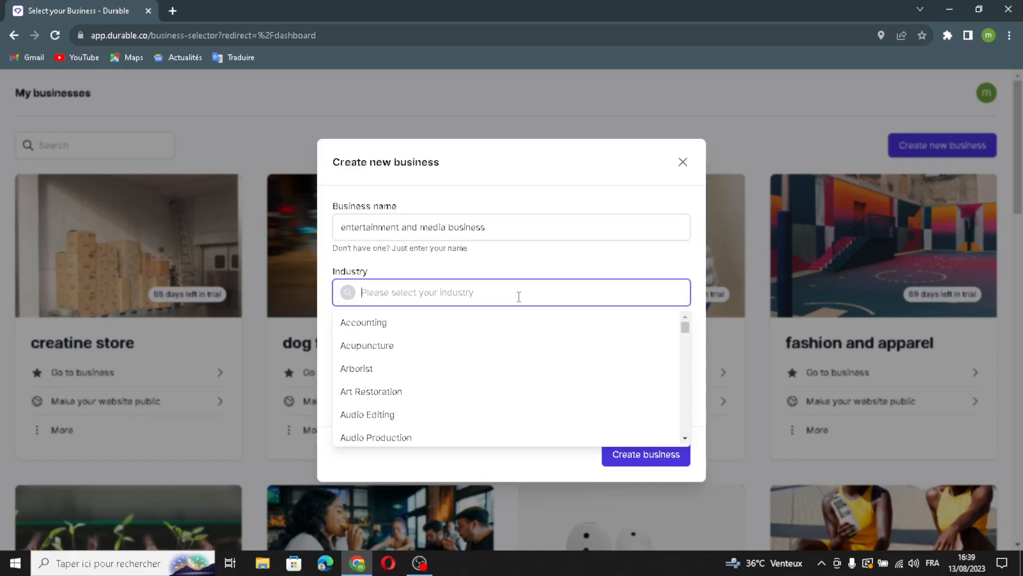
text(en)
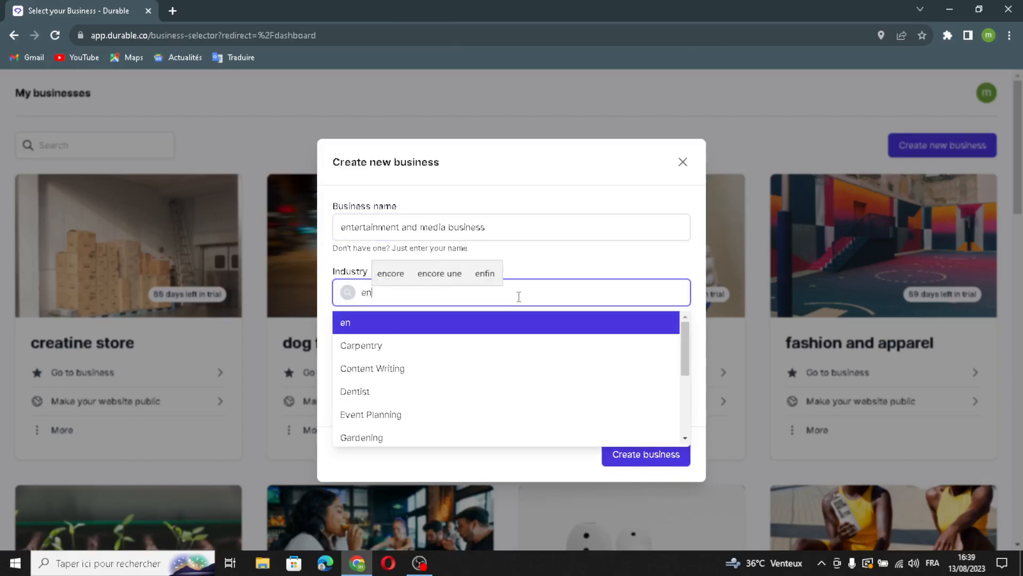
text(ter)
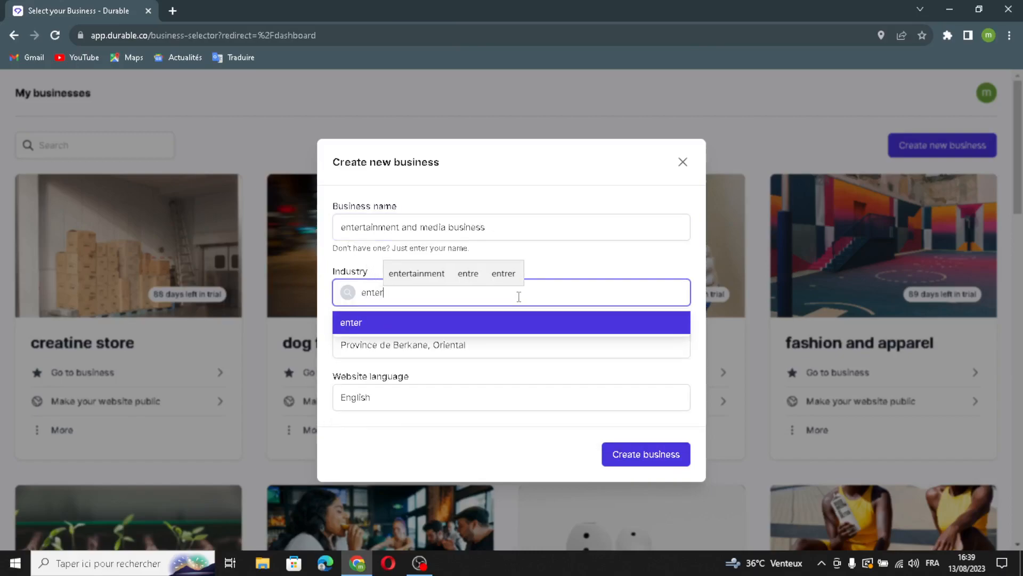
text(tainment and media)
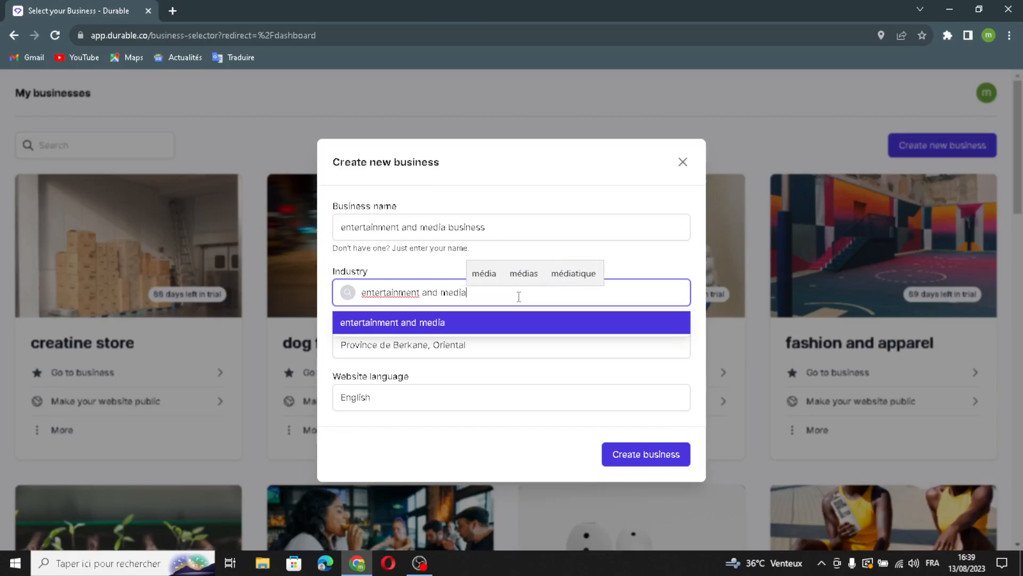
click(373, 321)
click(416, 393)
click(484, 527)
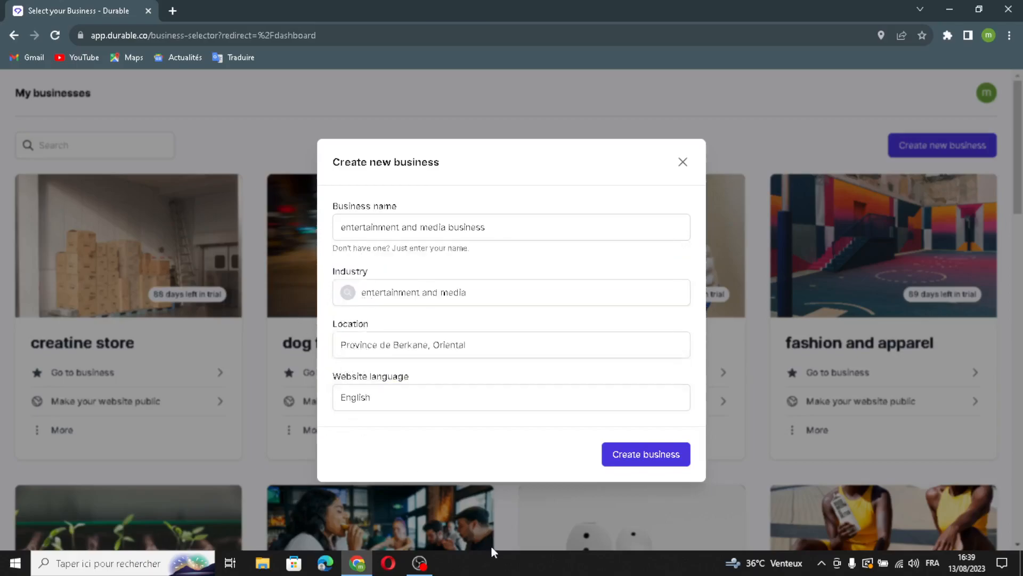
click(637, 456)
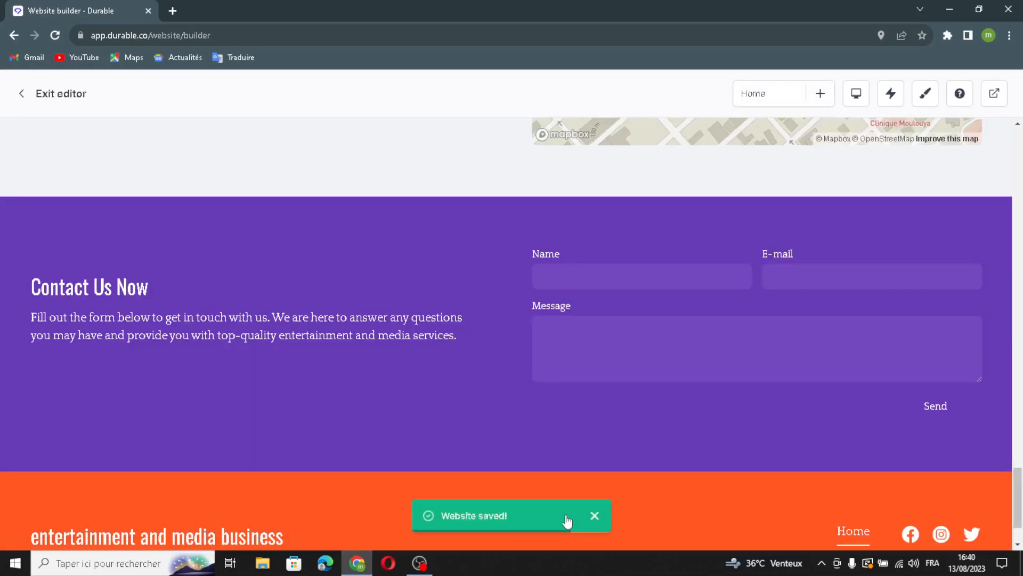
Step: Open the website header for editing and enable replacing the company name with a logo
scroll(658, 328, up, 10)
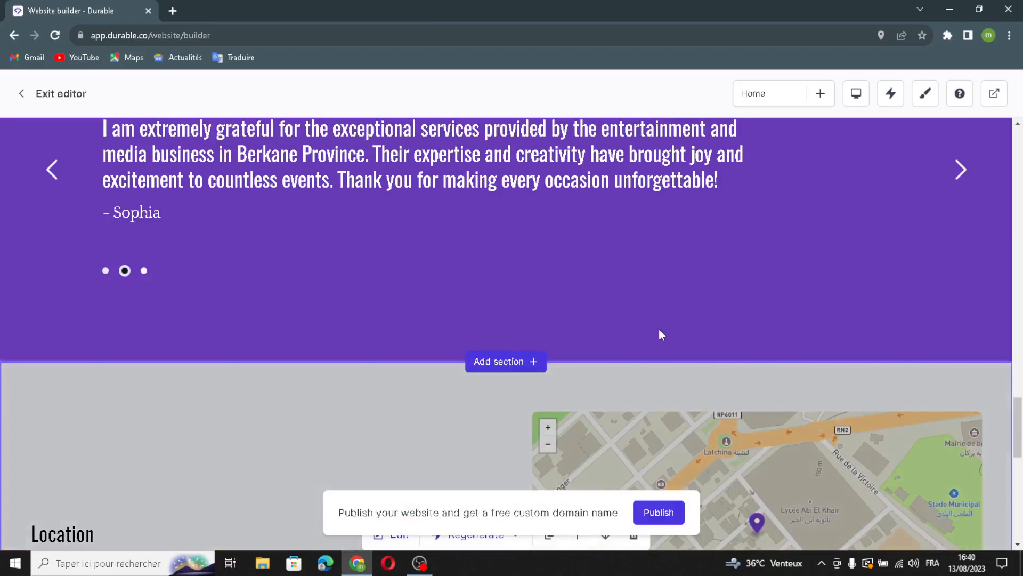
scroll(661, 335, up, 15)
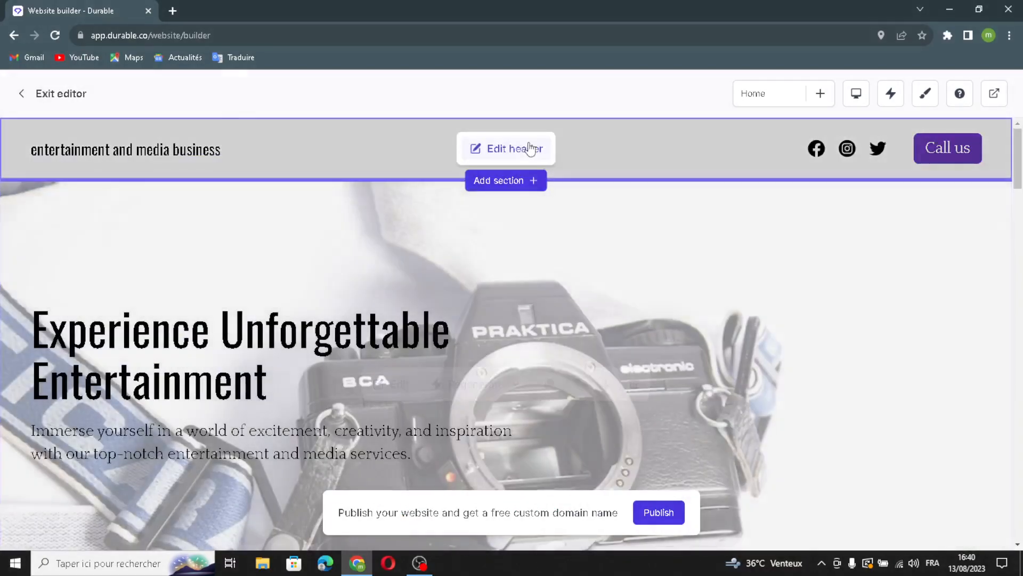
click(531, 149)
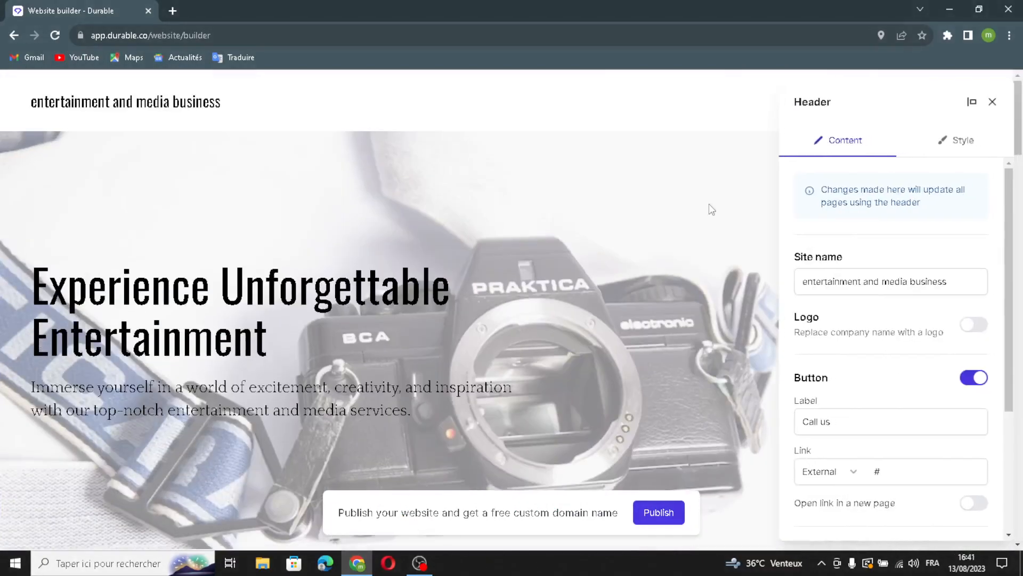
triple_click(968, 283)
click(966, 282)
click(972, 324)
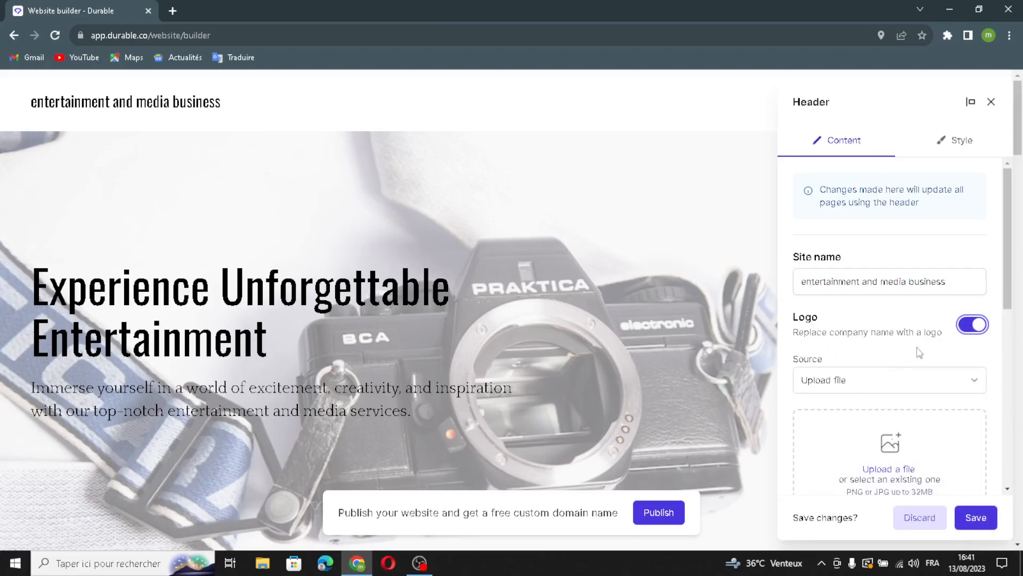
scroll(911, 357, down, 2)
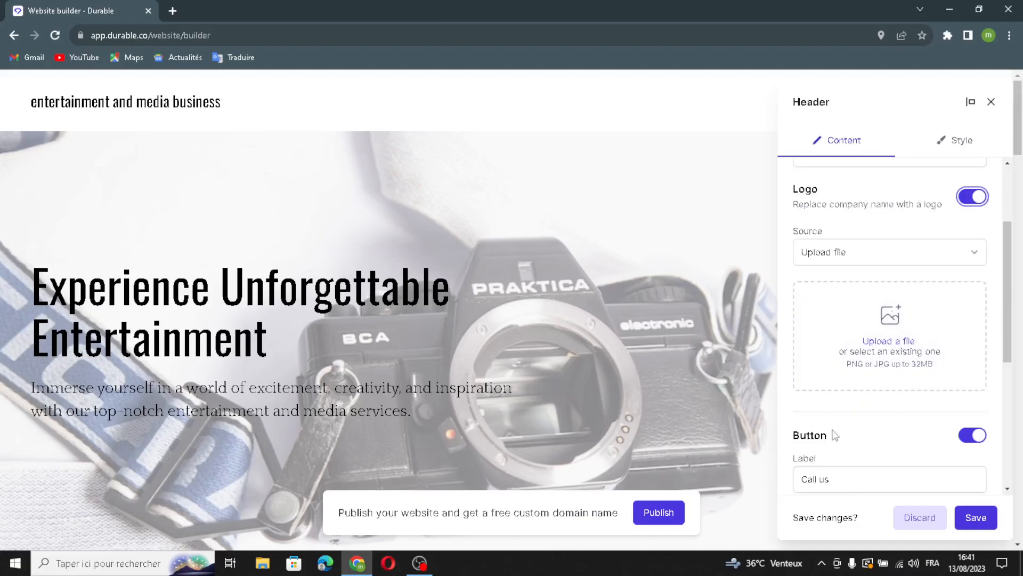
scroll(880, 360, down, 3)
drag(938, 297, 851, 297)
click(877, 349)
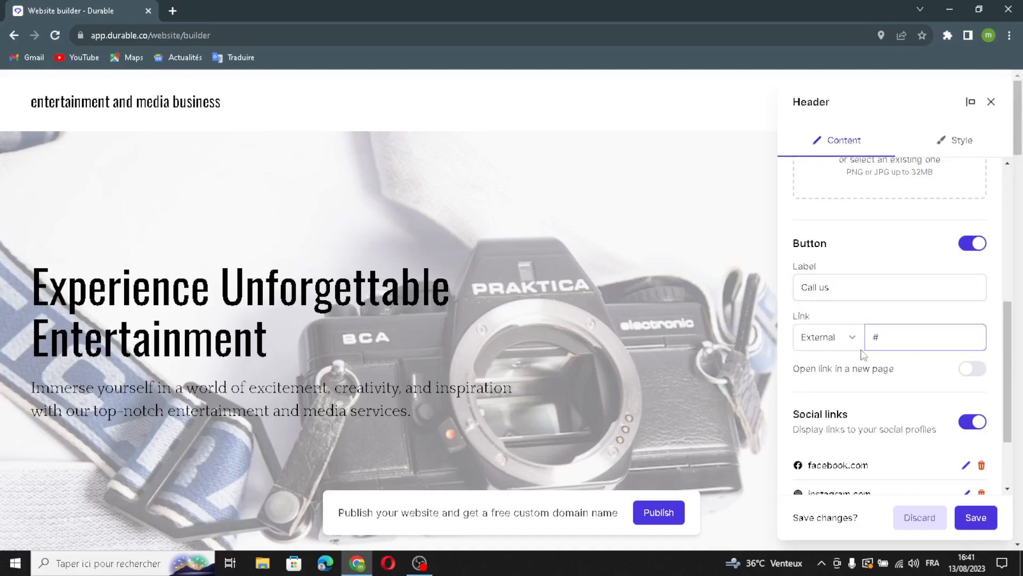
scroll(829, 385, down, 2)
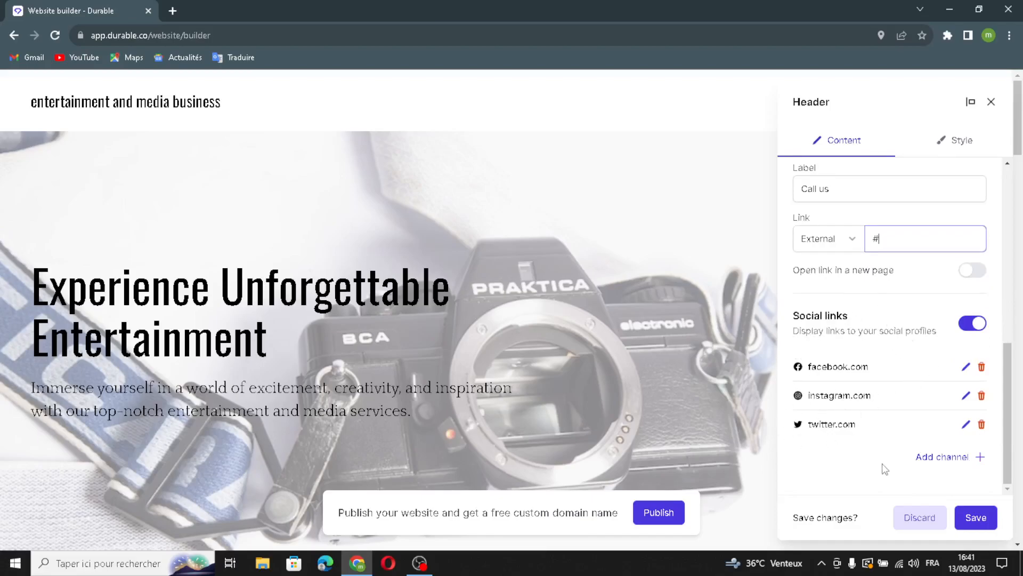
Step: Examine the channel types offered for a new social link in the header
click(941, 457)
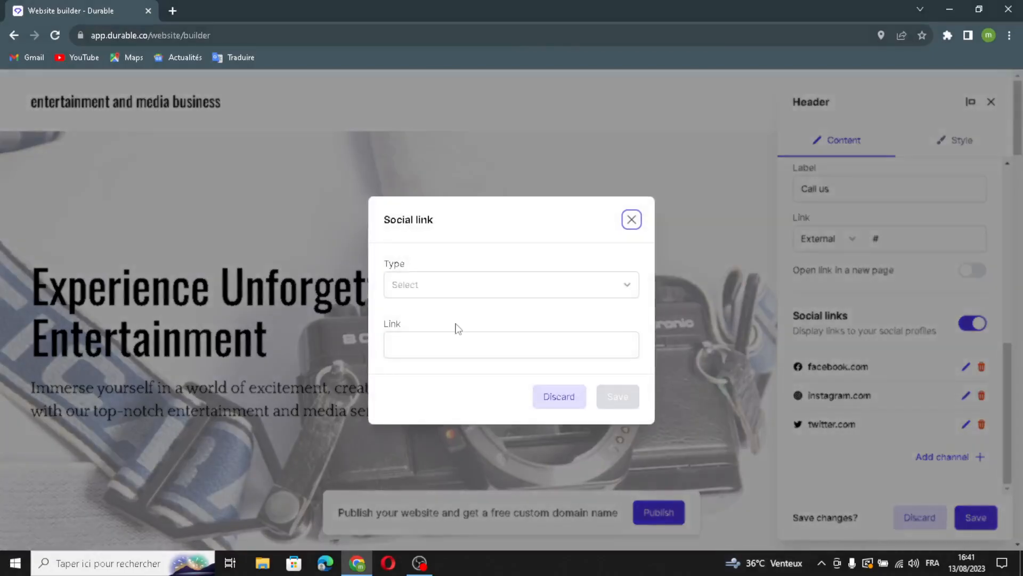
click(461, 288)
click(399, 259)
click(400, 287)
click(429, 257)
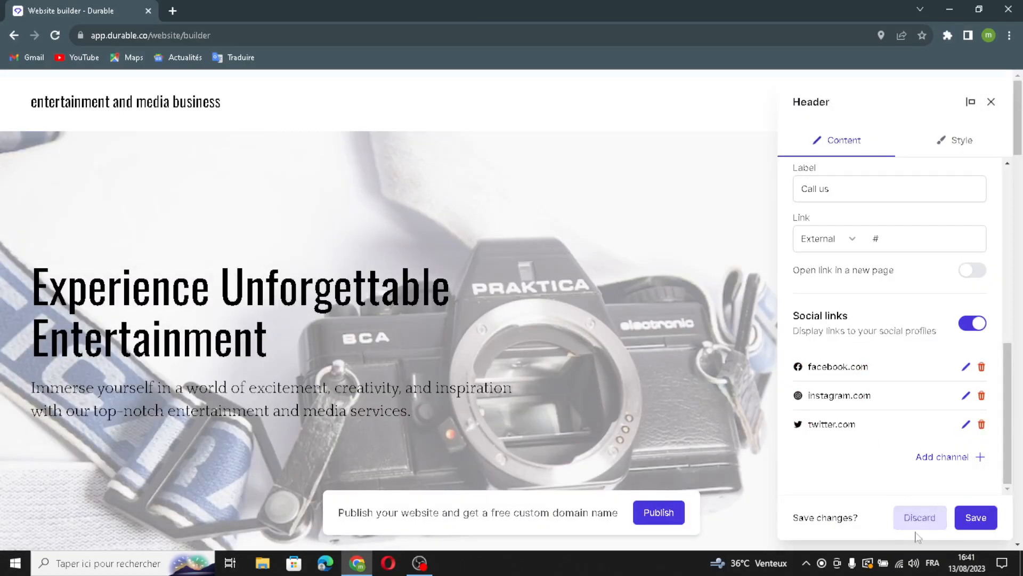
Step: Save the header changes
click(975, 518)
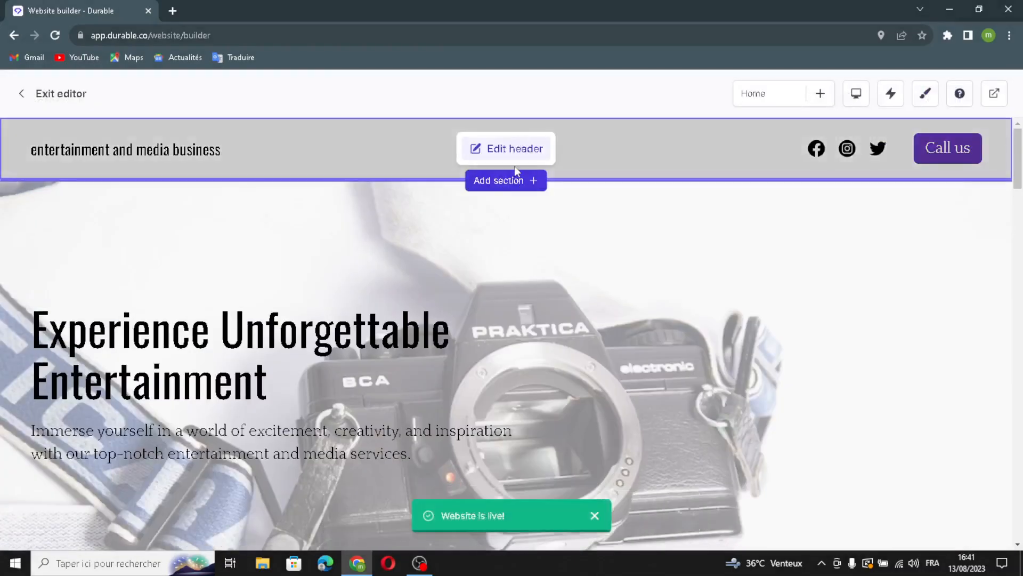
Step: Look through the section types that can be added below the header
click(497, 183)
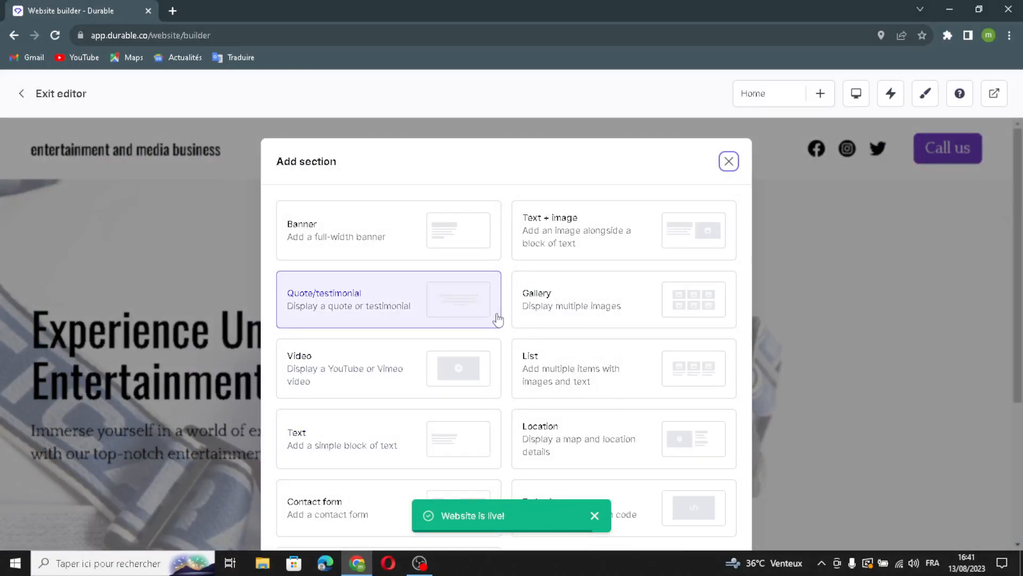
scroll(498, 319, down, 3)
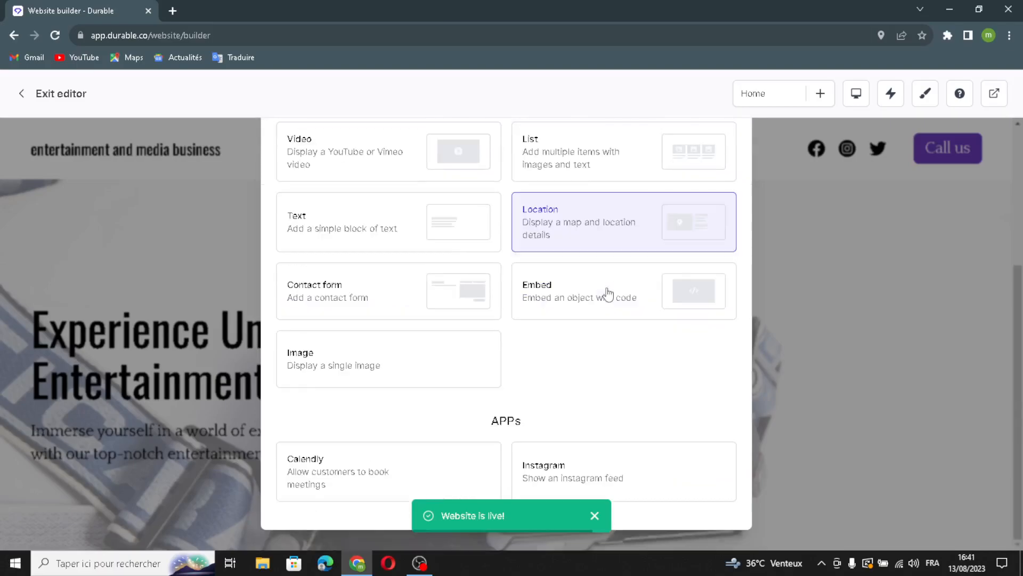
scroll(703, 208, up, 3)
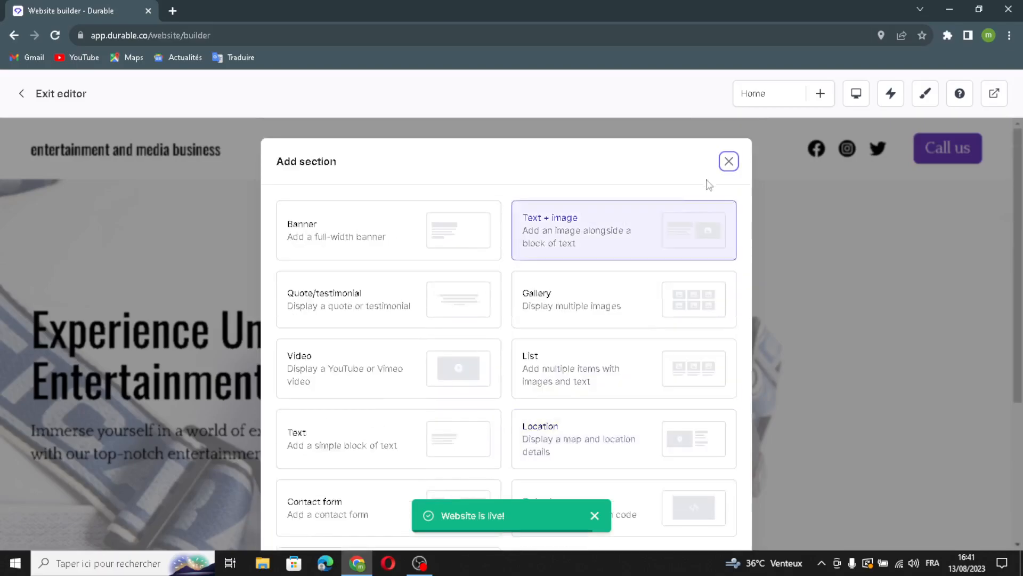
click(729, 161)
Step: Open the camera banner section for editing and regenerate its heading and subtext with AI
scroll(298, 305, down, 2)
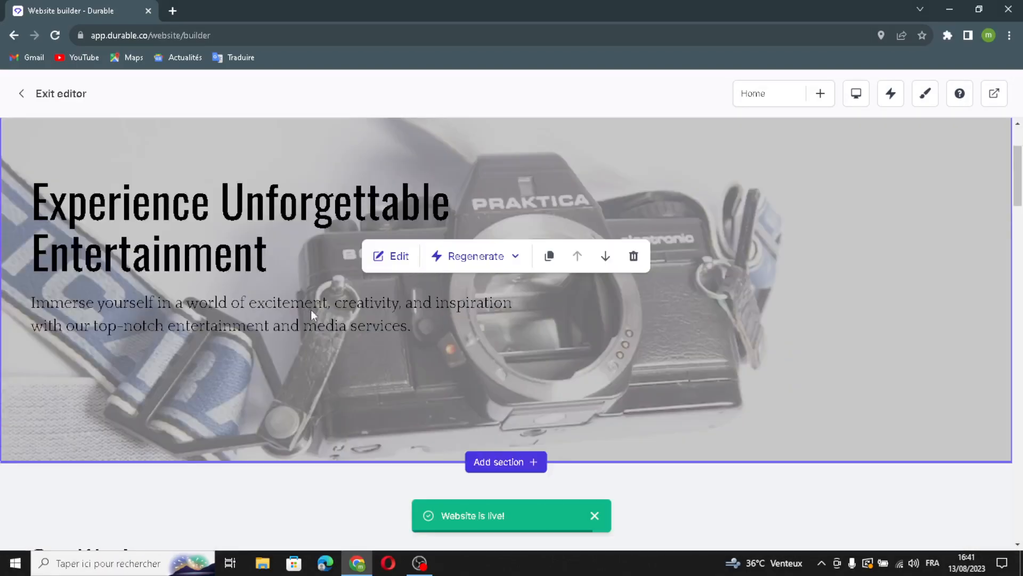
click(382, 259)
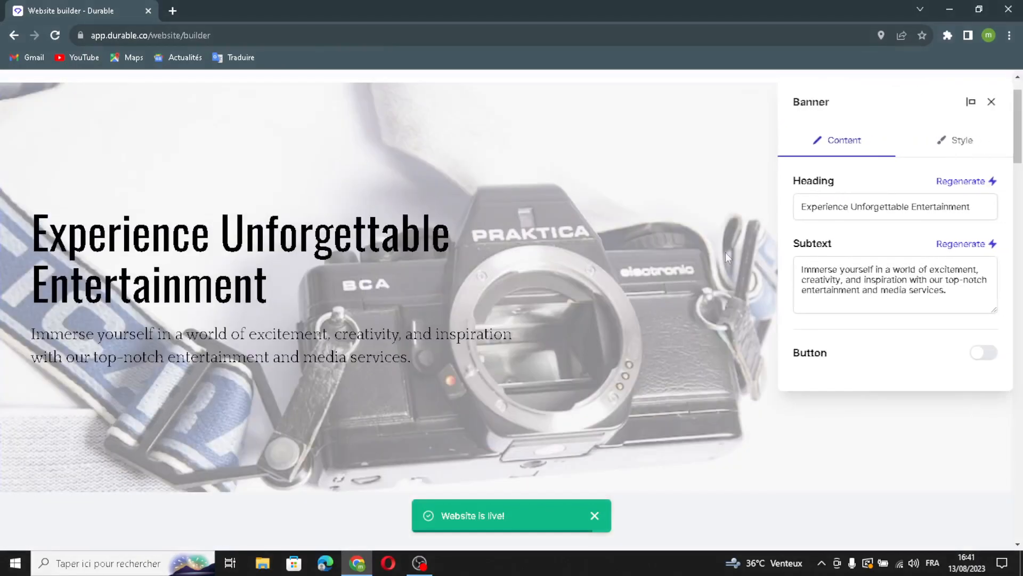
drag(972, 200, 644, 208)
click(959, 181)
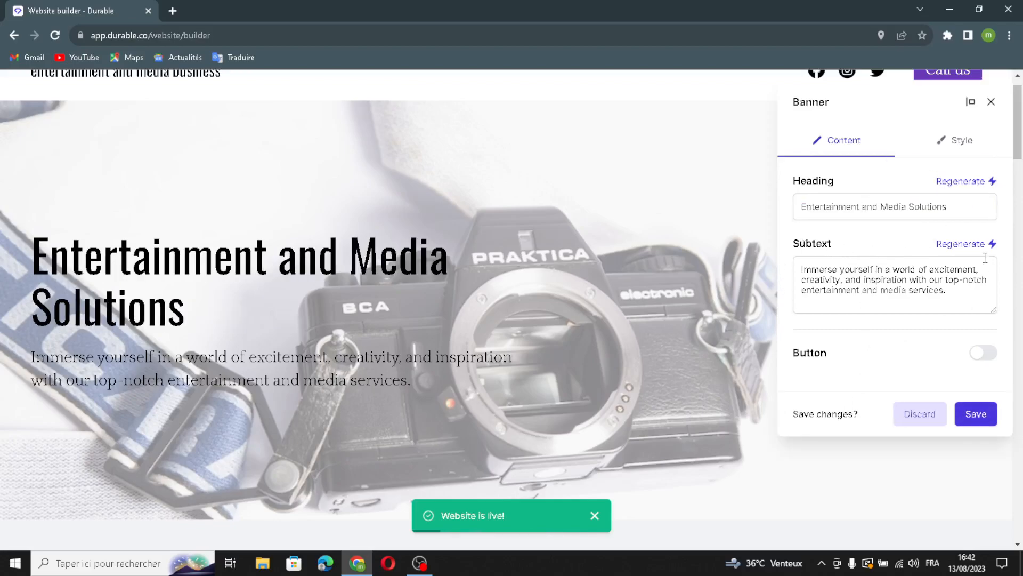
drag(902, 311, 802, 266)
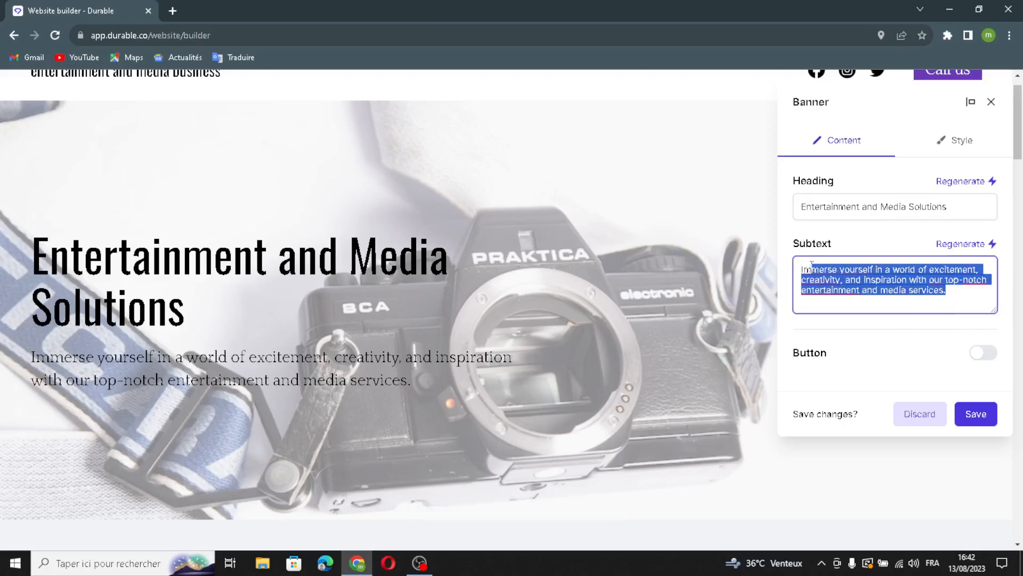
click(951, 245)
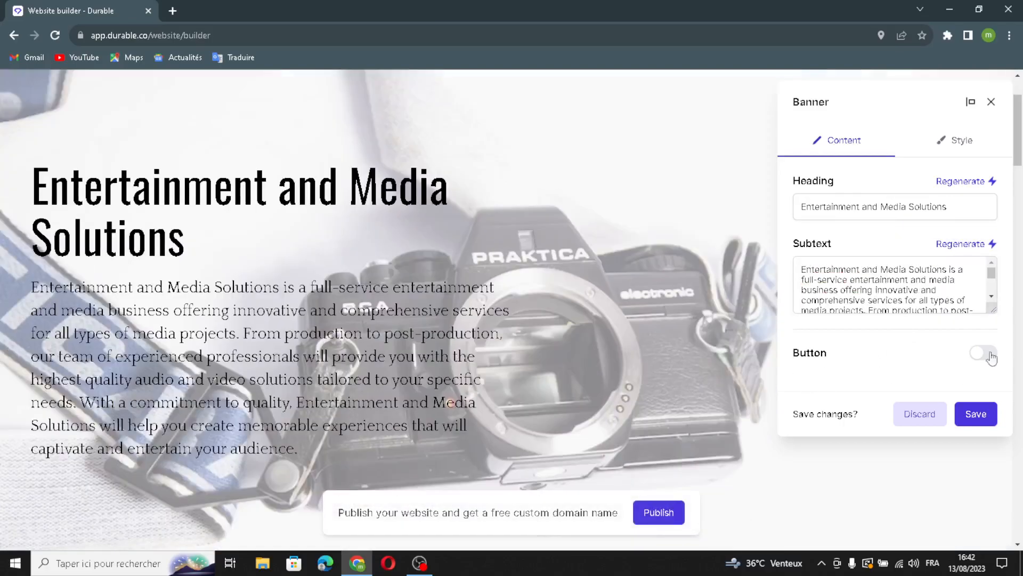
click(983, 353)
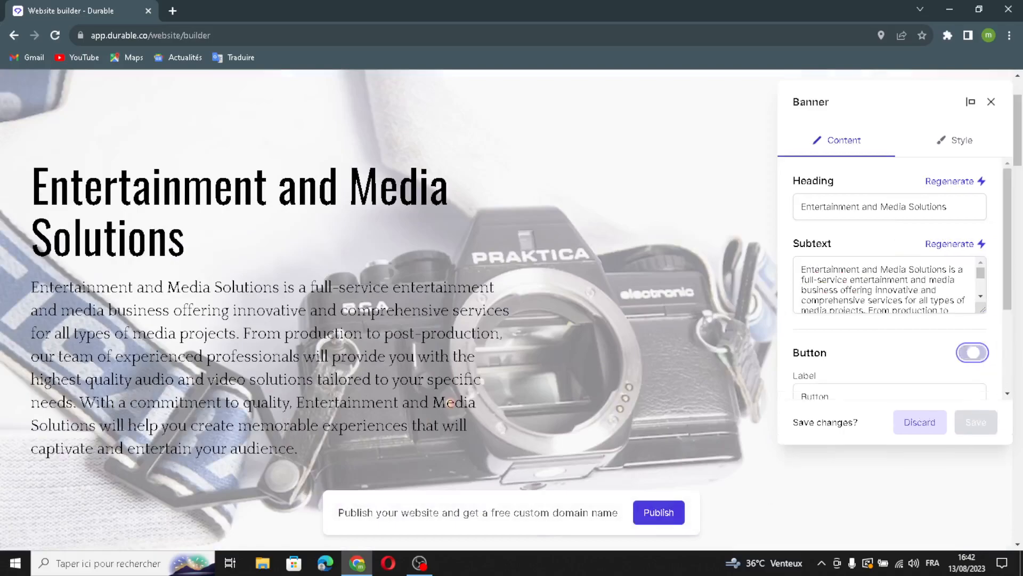
double_click(850, 357)
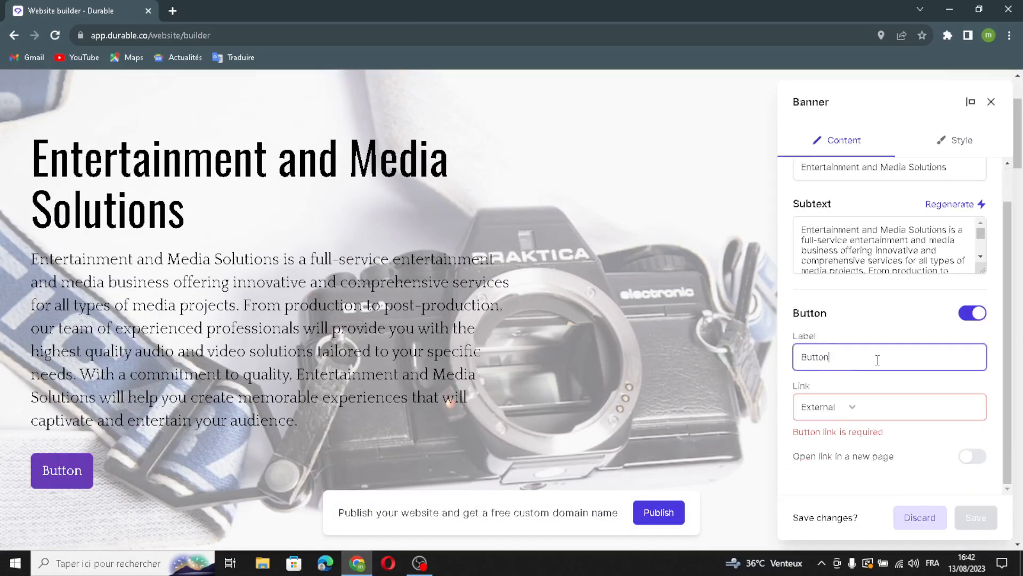
drag(833, 358, 766, 358)
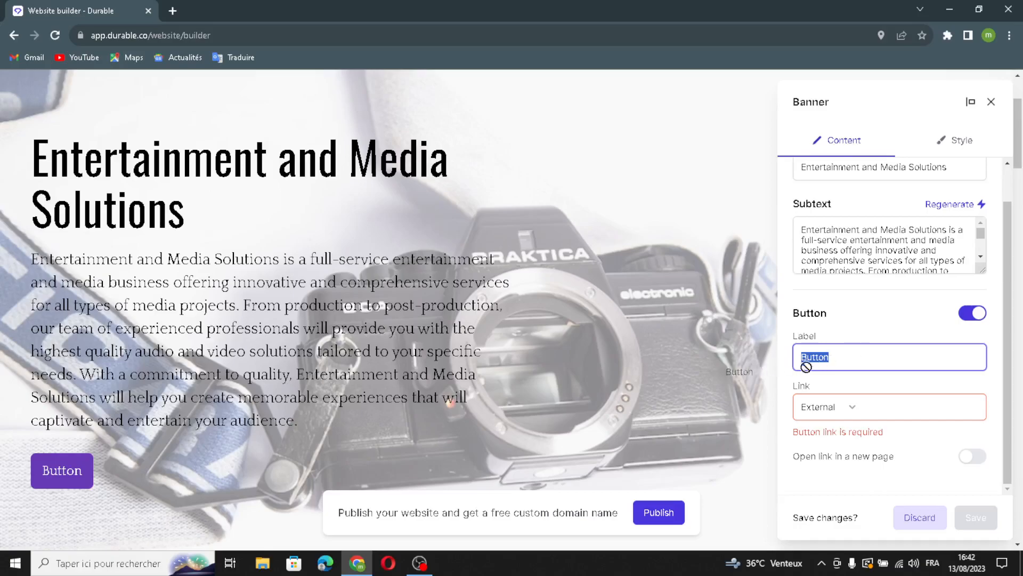
click(882, 407)
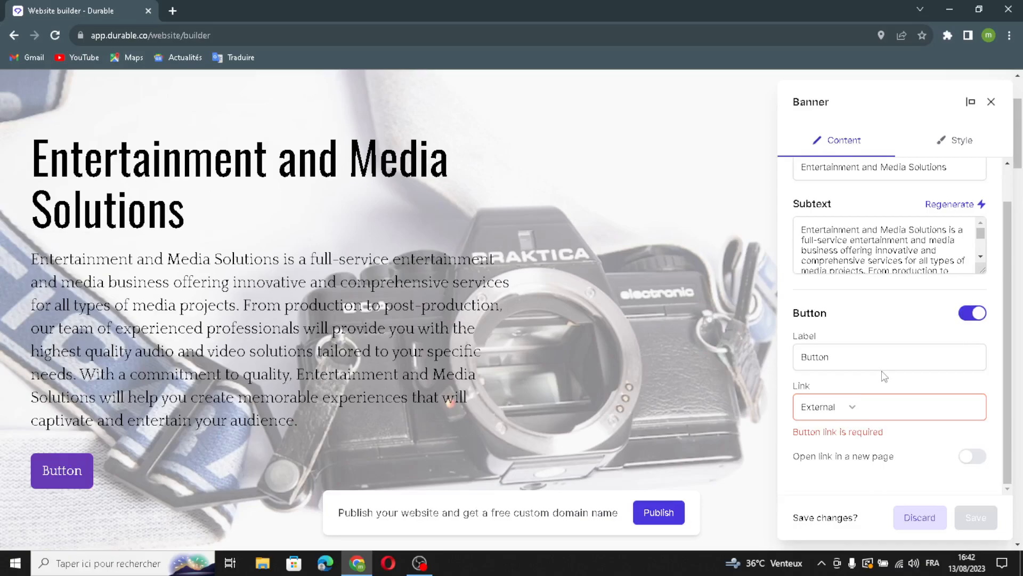
click(978, 318)
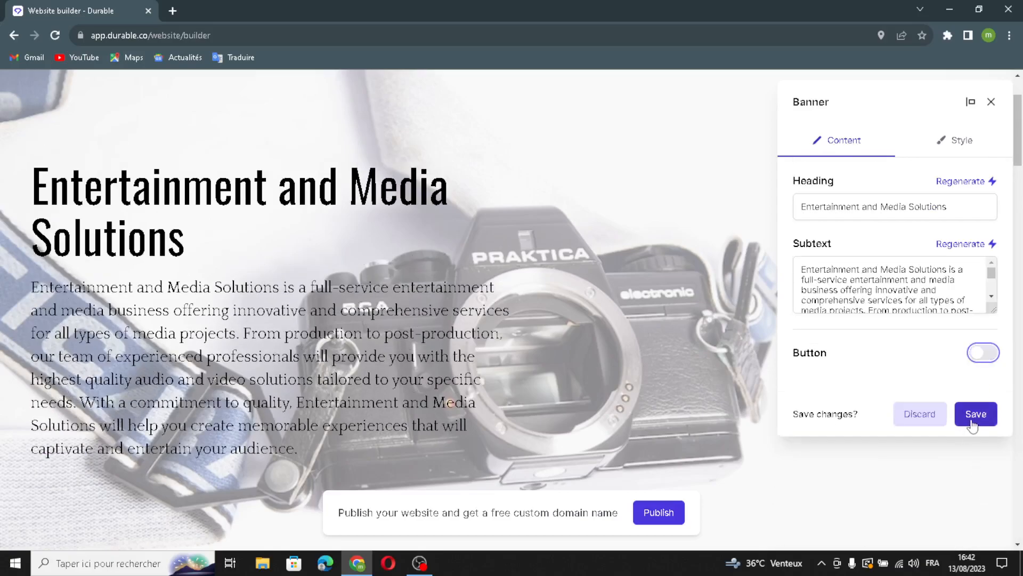
Step: Save the banner changes
click(975, 414)
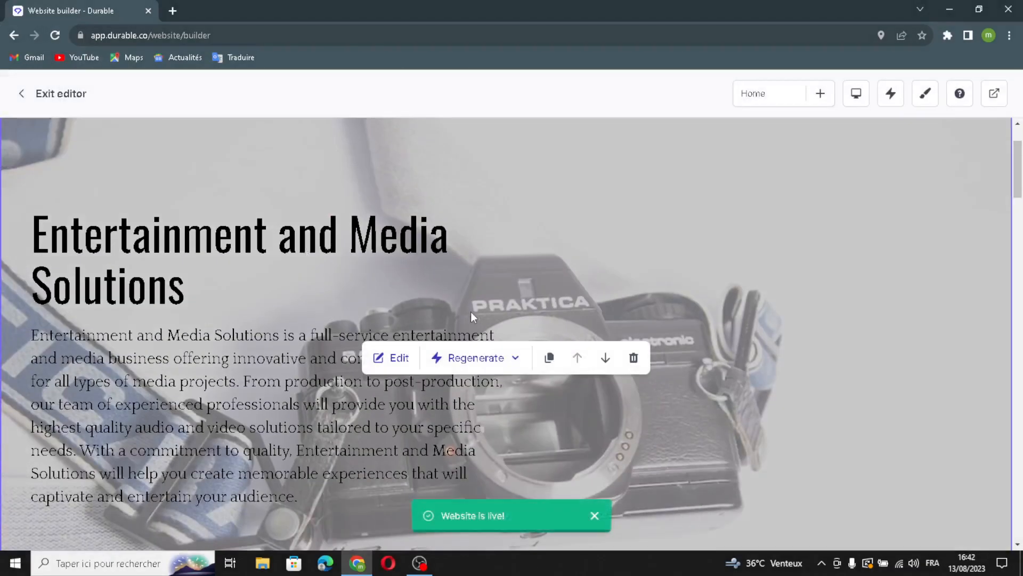
Step: Open the Our Work gallery section for editing and generate an additional gallery image with AI
scroll(471, 316, down, 10)
mouse_move(349, 313)
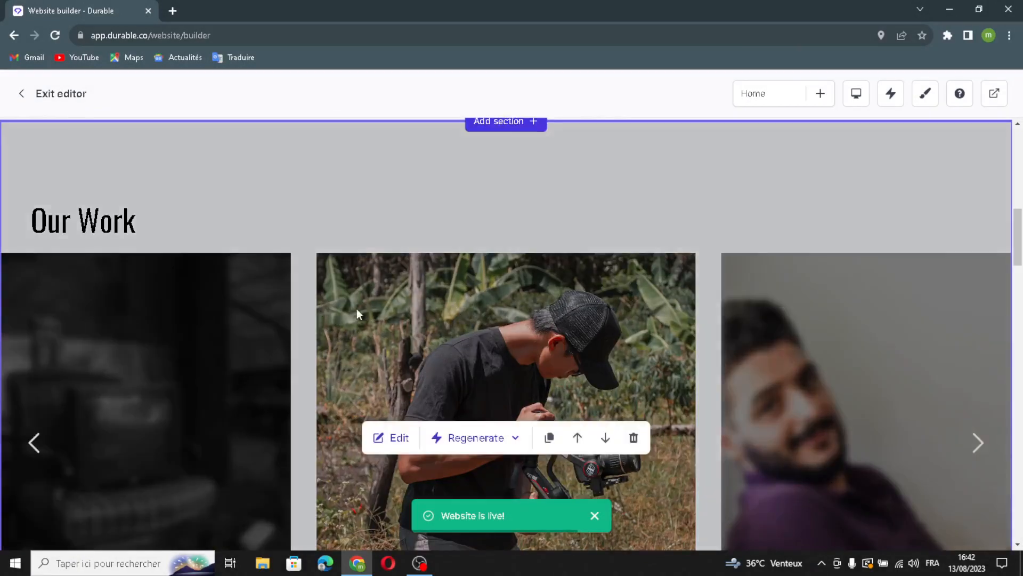
scroll(373, 312, down, 2)
click(395, 315)
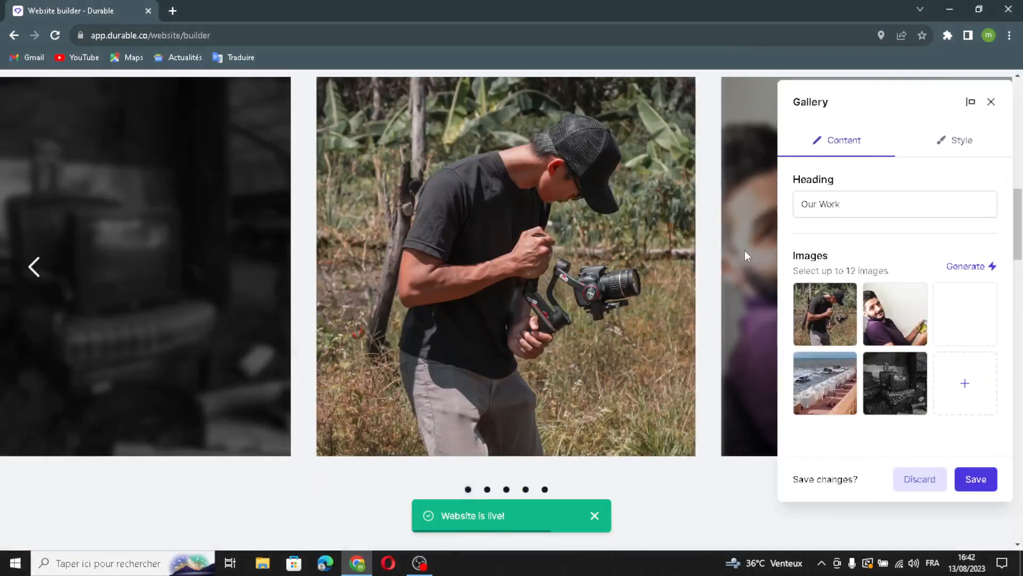
click(865, 216)
mouse_move(865, 216)
mouse_down()
mouse_move(884, 210)
mouse_move(751, 204)
mouse_move(884, 209)
mouse_up()
click(956, 267)
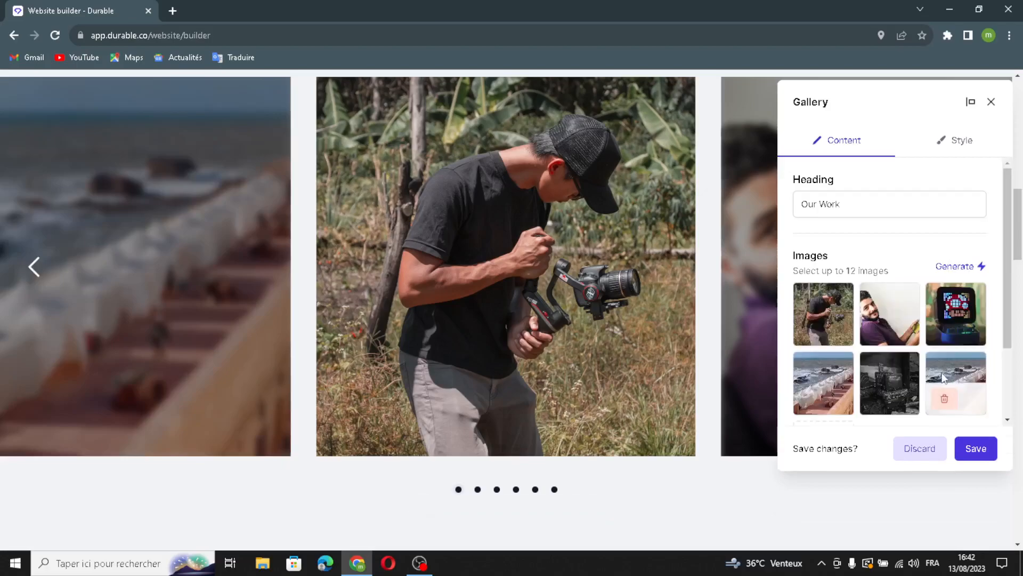
Step: Insert the dark red and blue picture from Shutterstock's entertainment and media results into the Our Work gallery and save the section
click(824, 447)
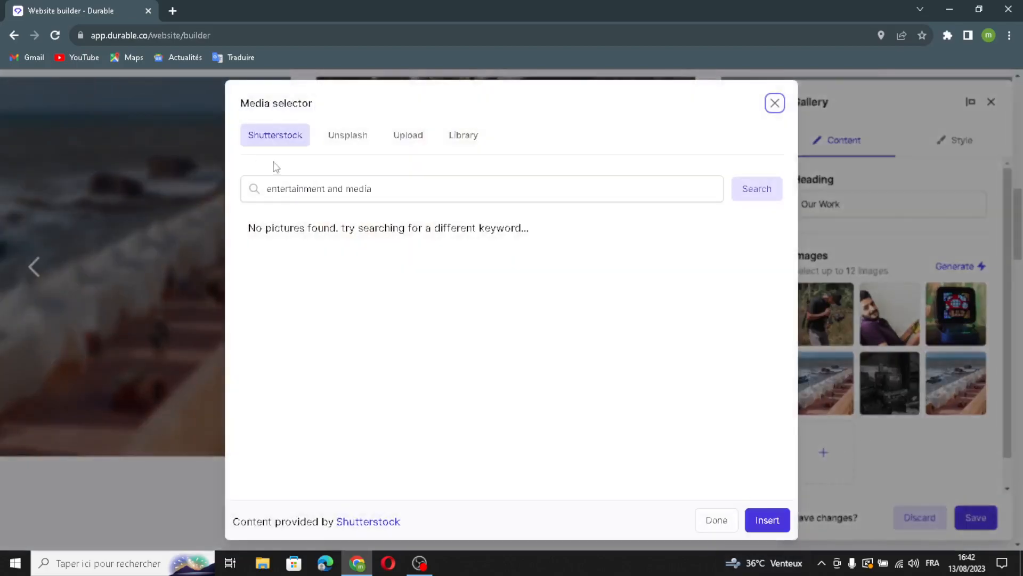
click(400, 139)
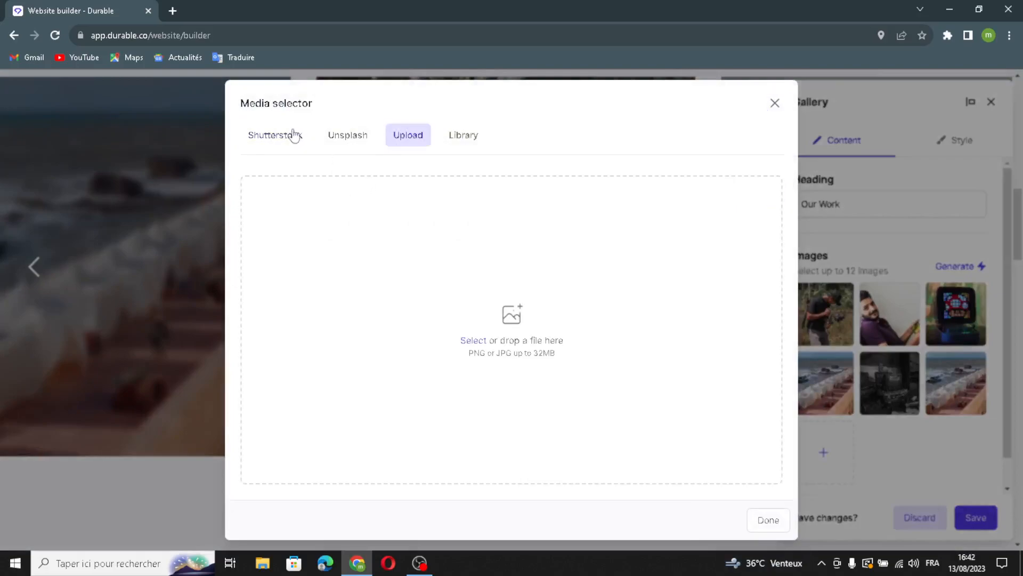
click(465, 142)
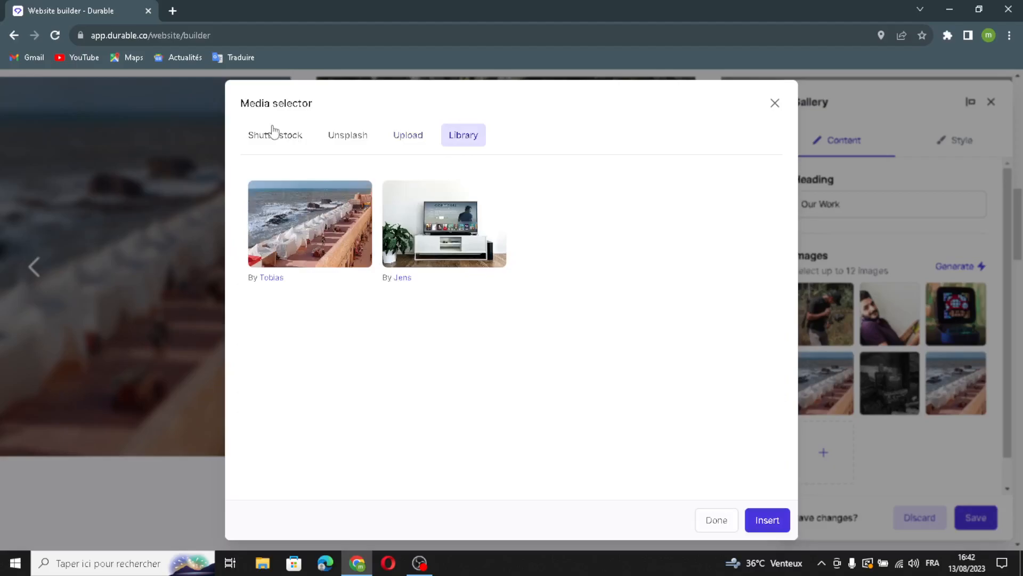
click(274, 133)
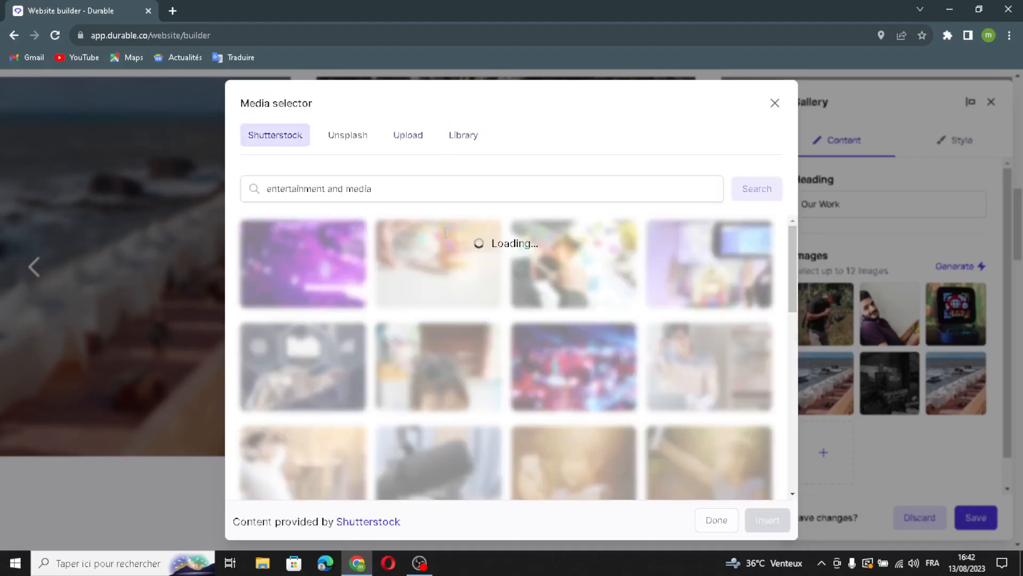
scroll(334, 329, down, 2)
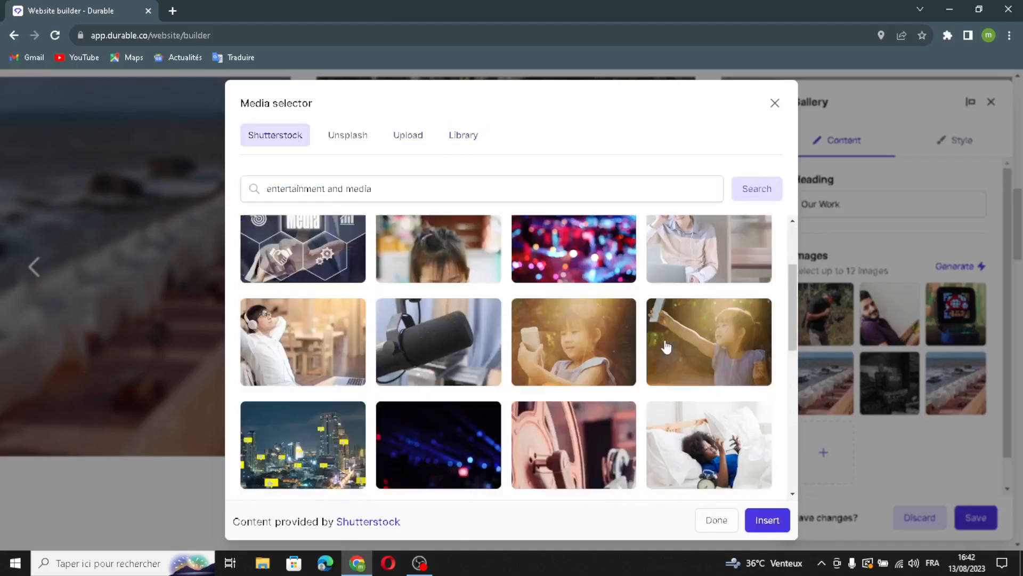
scroll(662, 357, down, 3)
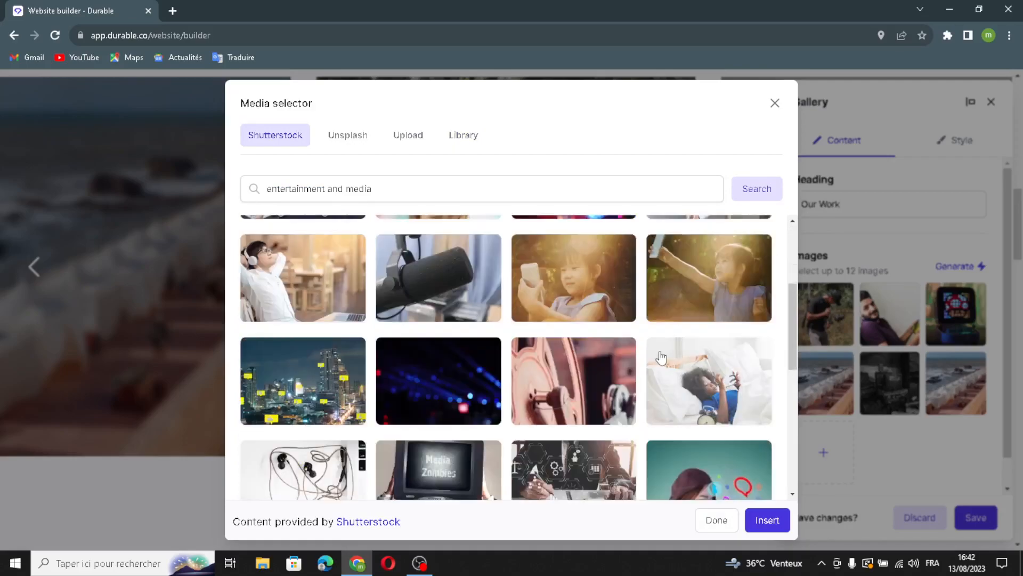
scroll(607, 401, down, 3)
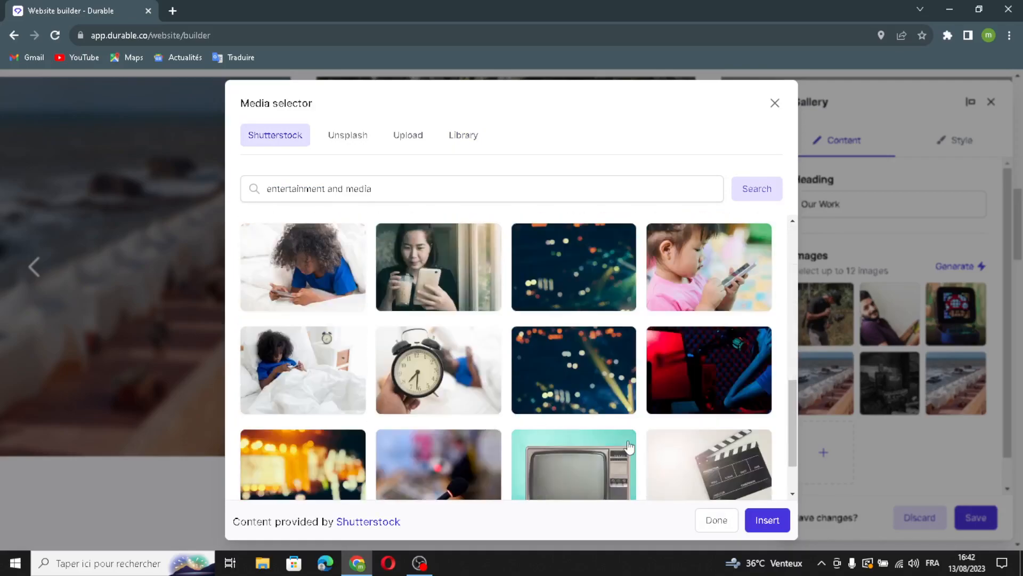
scroll(543, 398, down, 1)
click(715, 313)
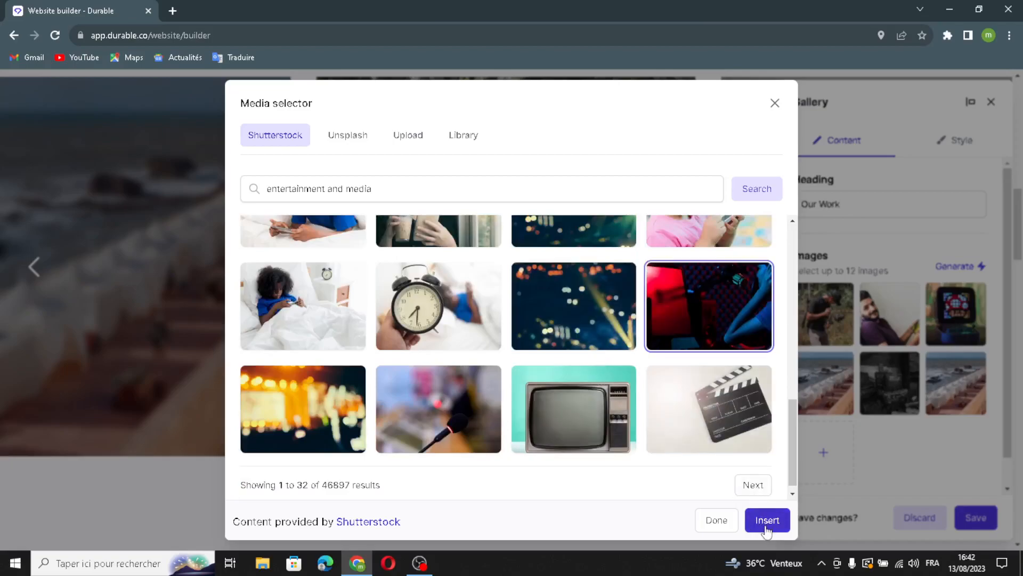
click(766, 520)
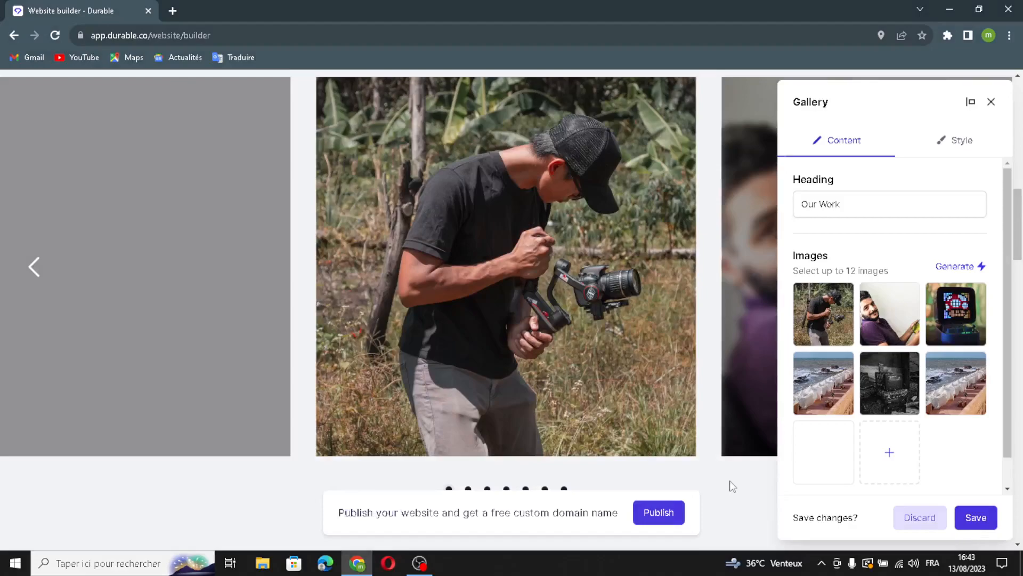
click(975, 516)
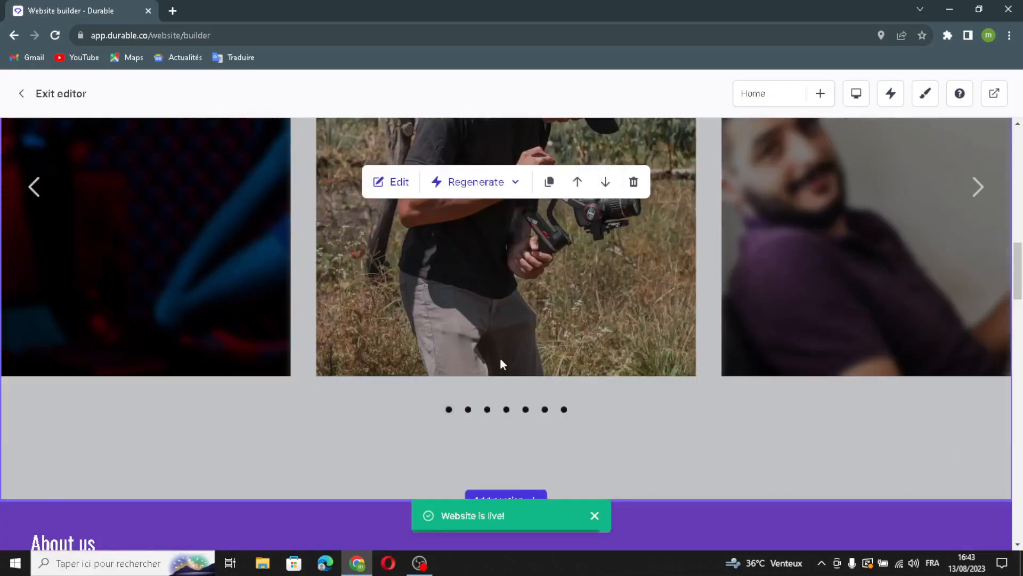
Step: Look over the text editing options of the About us section and close its editor
scroll(500, 357, down, 5)
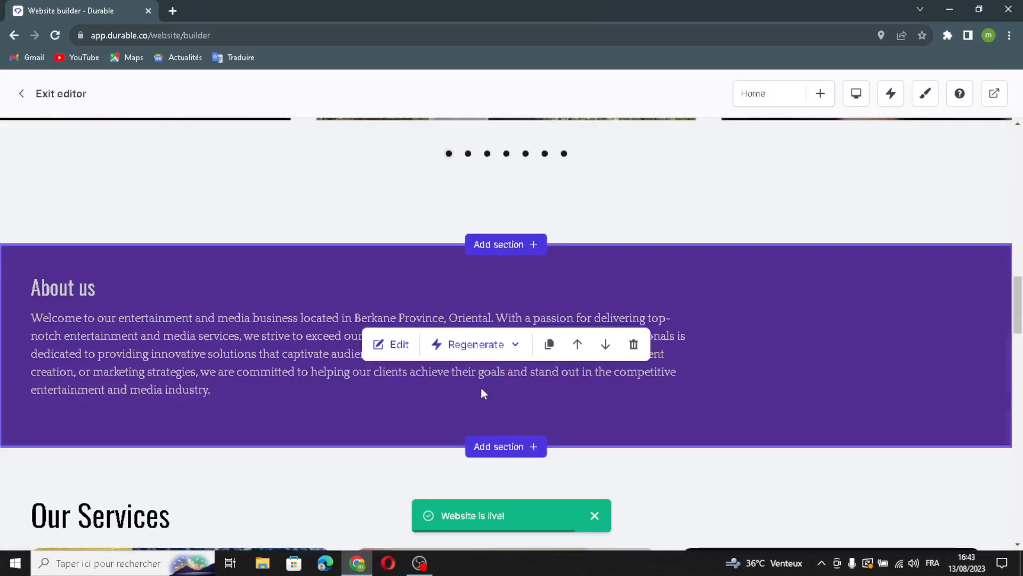
click(392, 344)
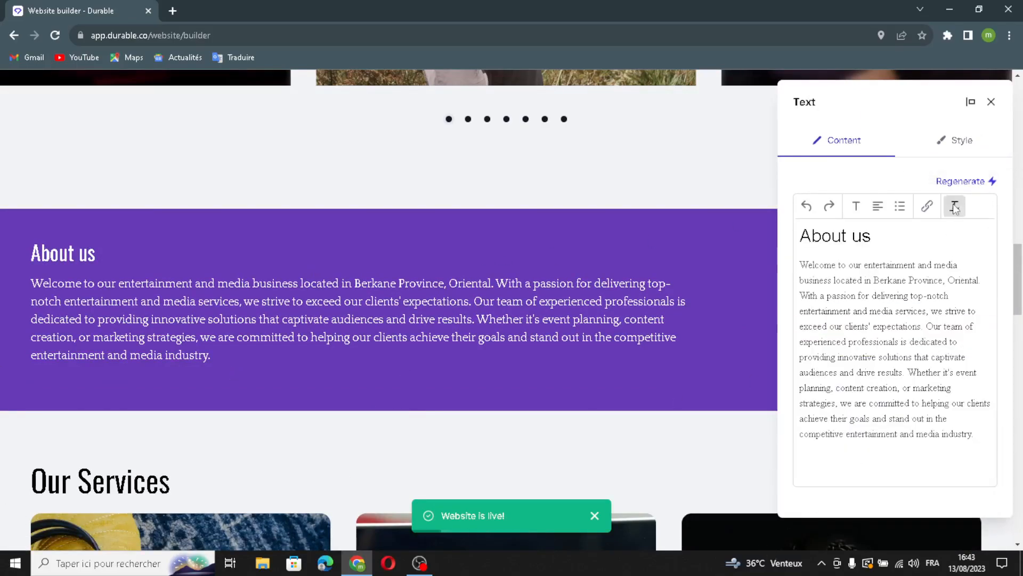
click(991, 101)
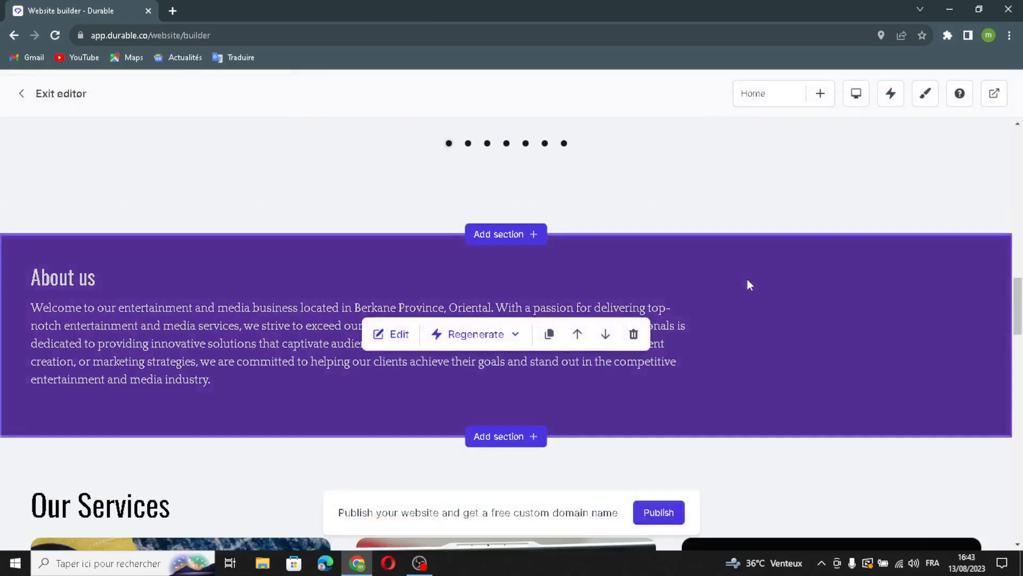
Step: Open the Our Services list section for editing and examine its display options and list items
scroll(747, 279, down, 3)
scroll(747, 280, down, 3)
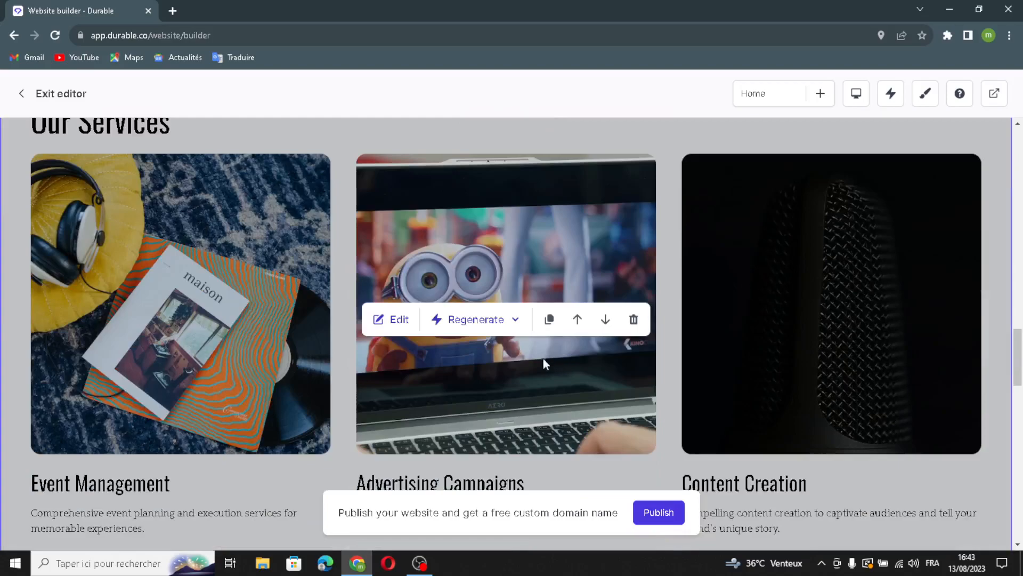
click(392, 319)
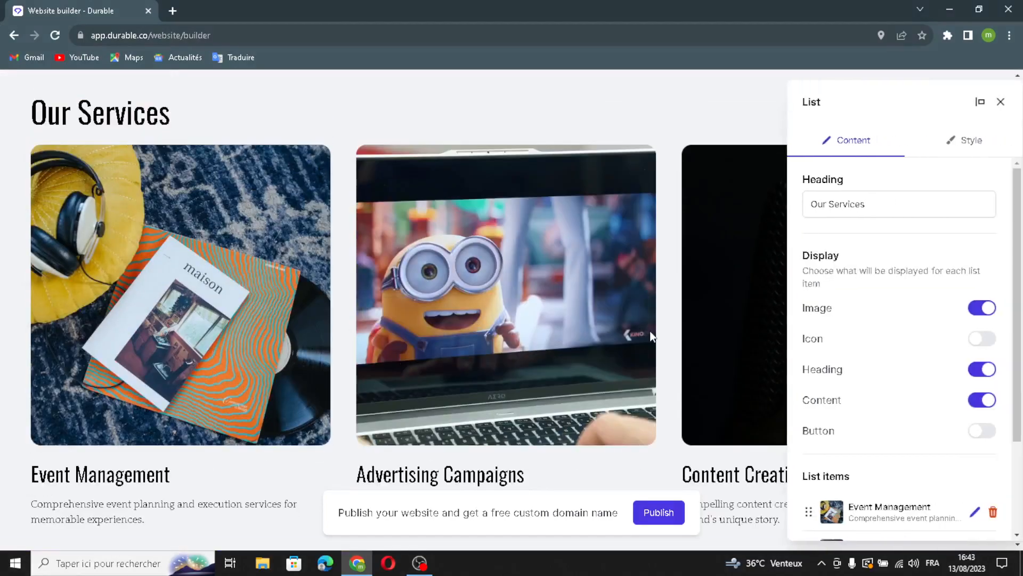
drag(889, 207, 785, 213)
click(880, 211)
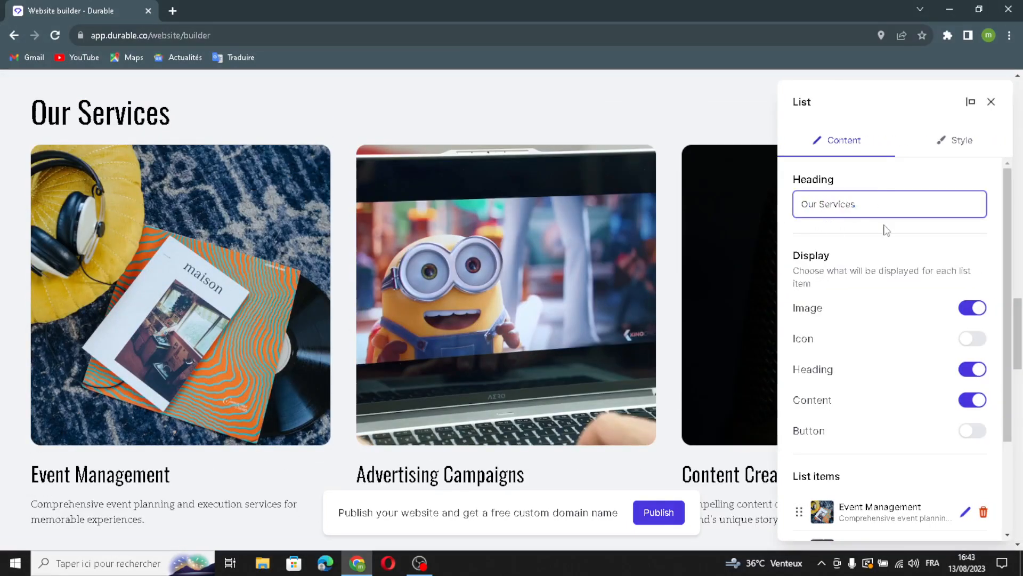
scroll(856, 260, down, 2)
scroll(841, 218, up, 1)
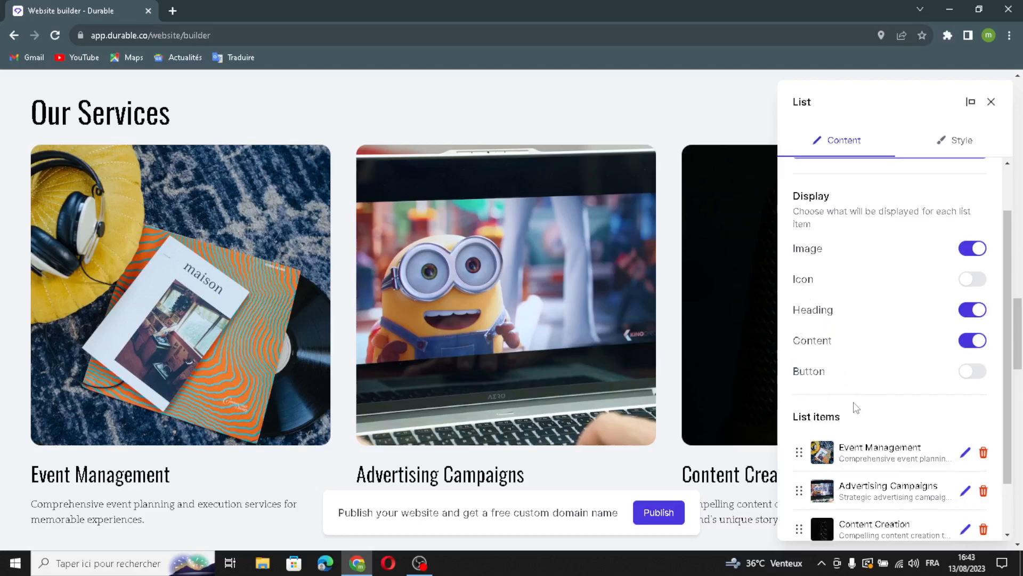
scroll(856, 408, down, 1)
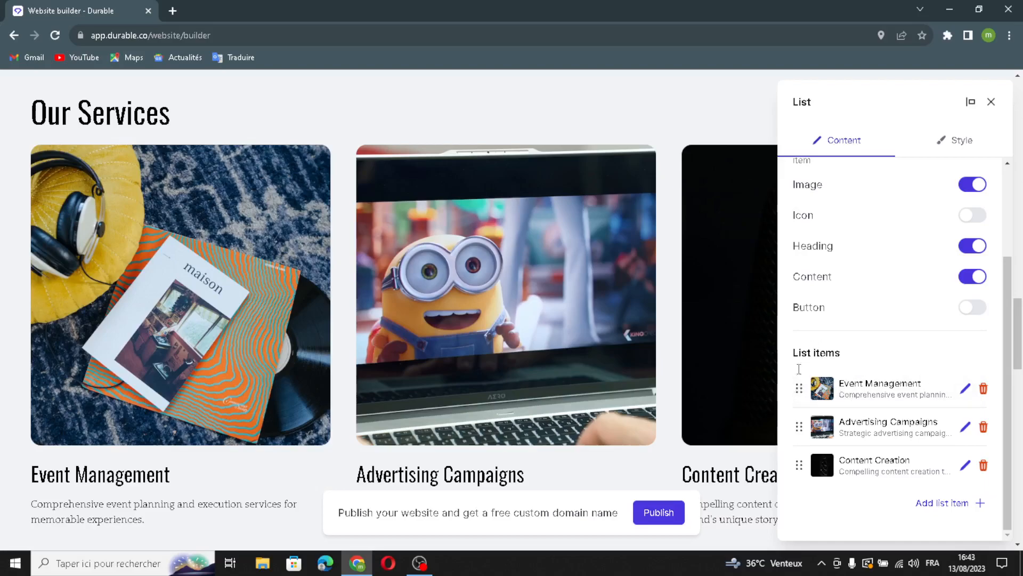
Step: Add a list item to Our Services with an AI-generated image, title and content, and save the section
click(951, 502)
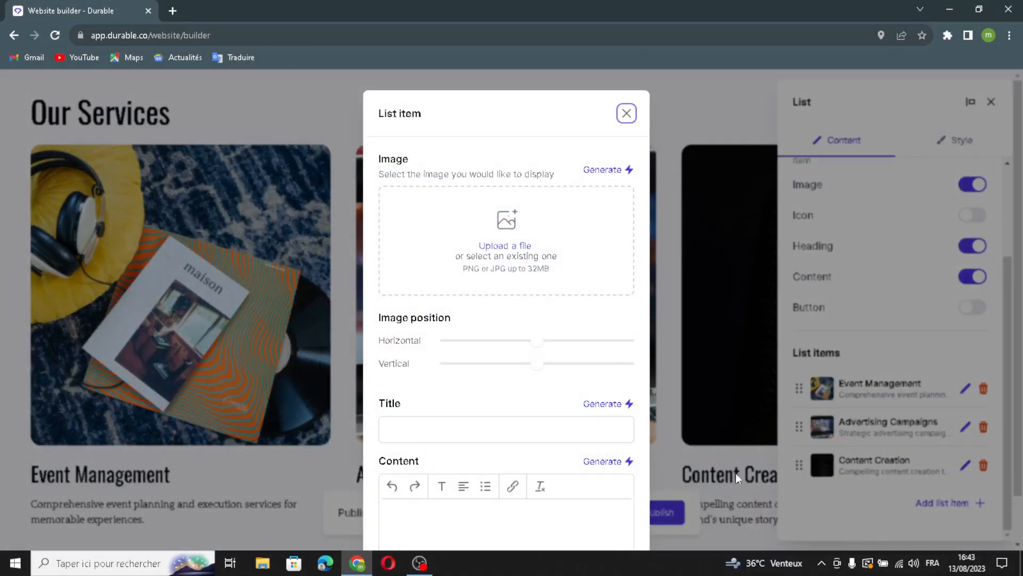
click(612, 171)
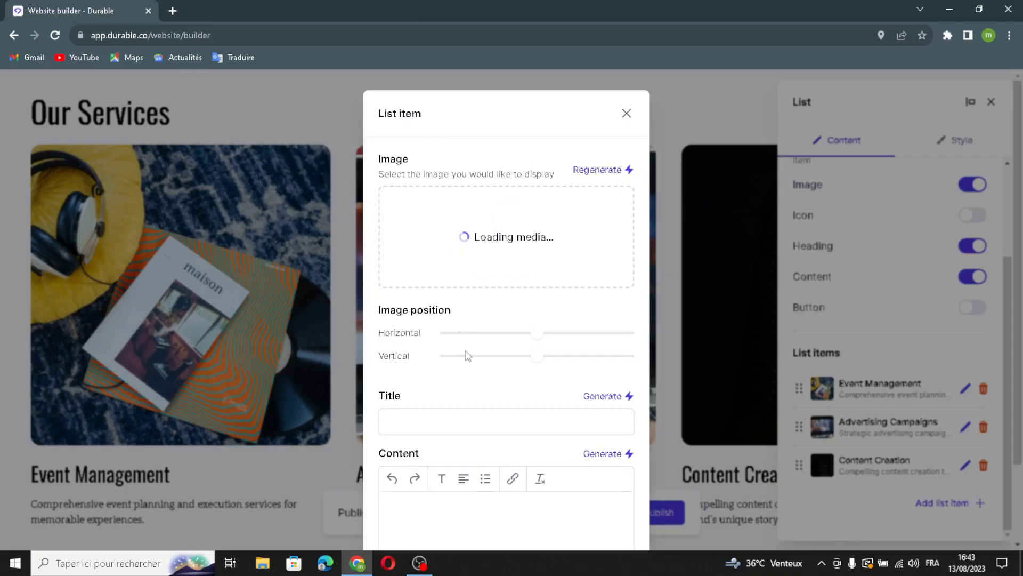
scroll(614, 410, down, 2)
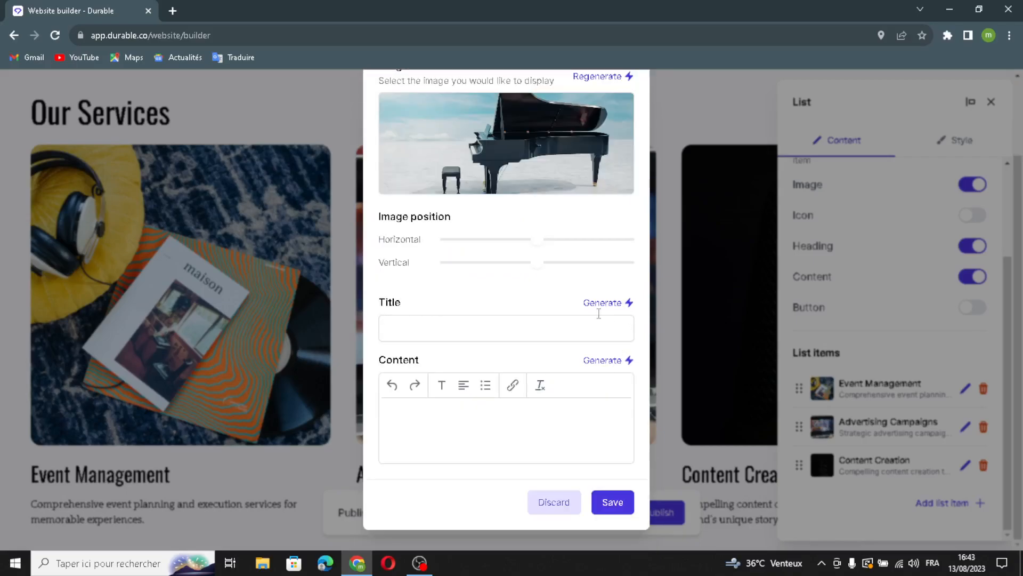
scroll(614, 410, up, 2)
click(607, 396)
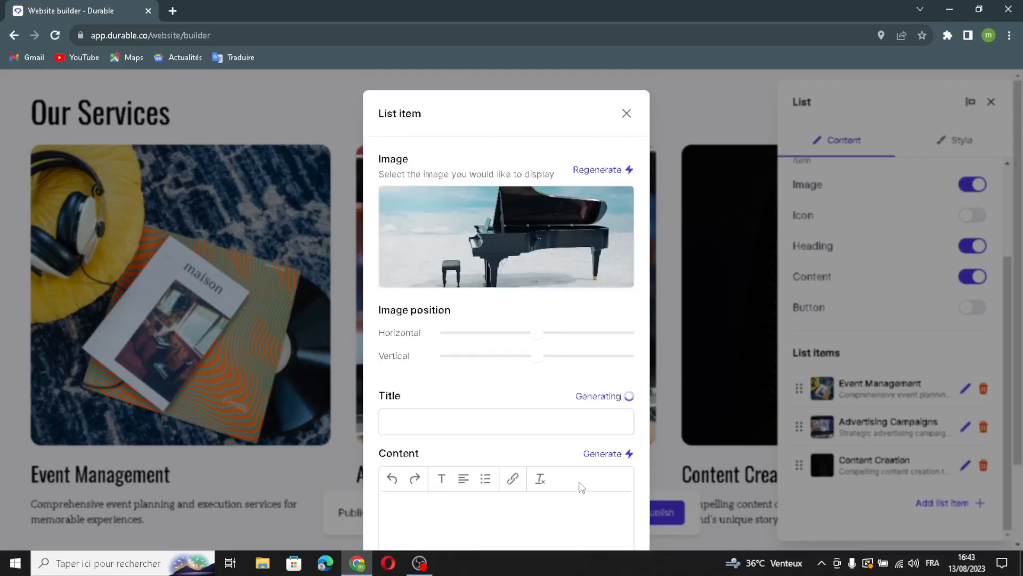
scroll(535, 422, down, 2)
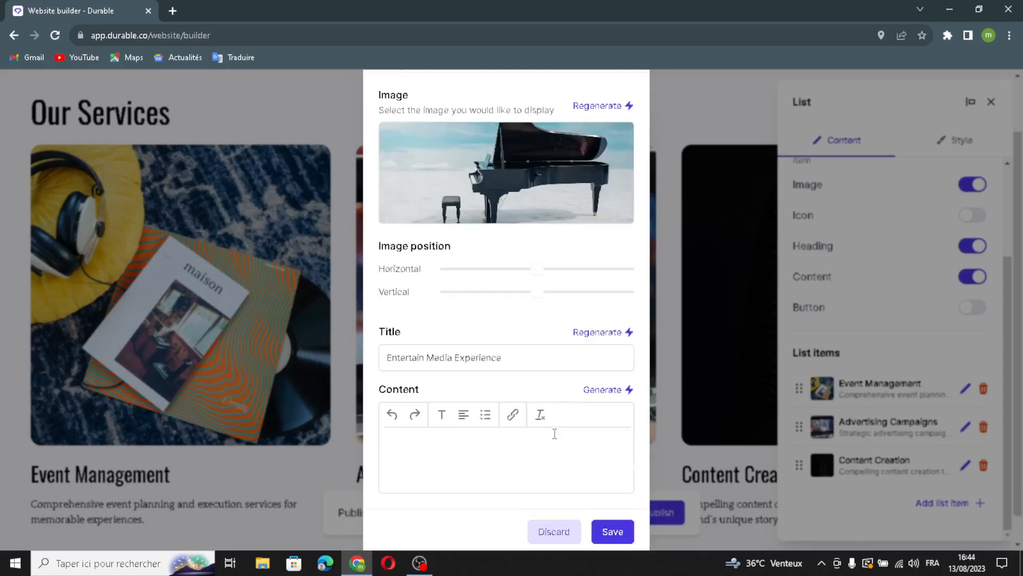
click(600, 361)
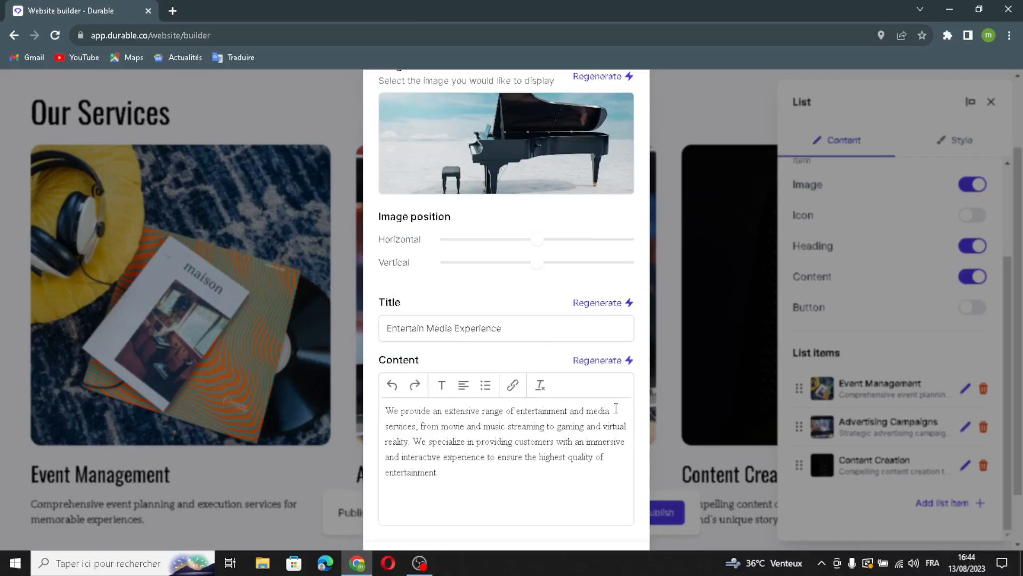
scroll(611, 504, down, 1)
click(611, 503)
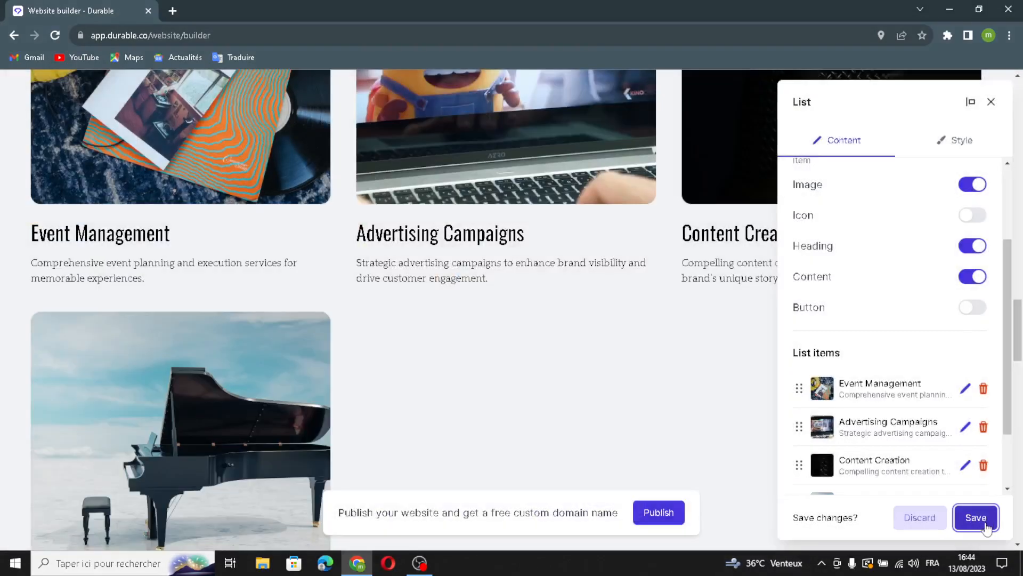
click(986, 525)
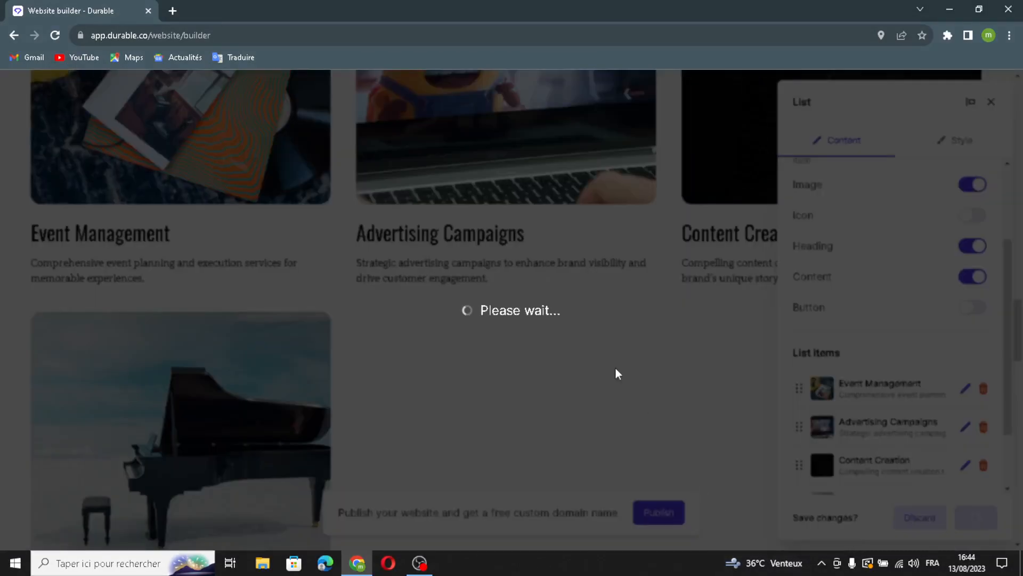
Step: Add a testimonial to the Testimonials section, requesting an AI-generated quote and author name, and save the section
scroll(707, 388, down, 6)
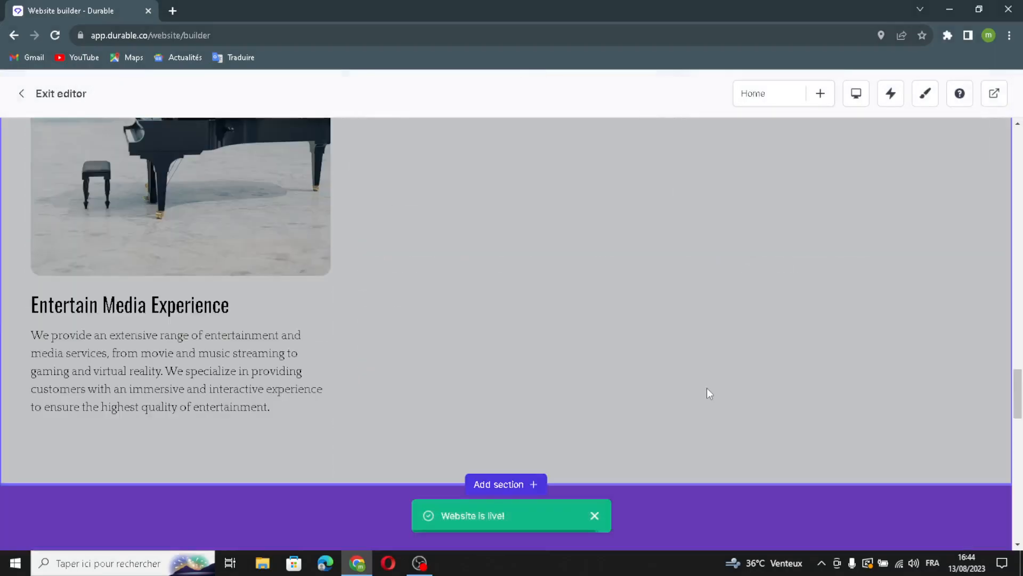
scroll(709, 393, down, 7)
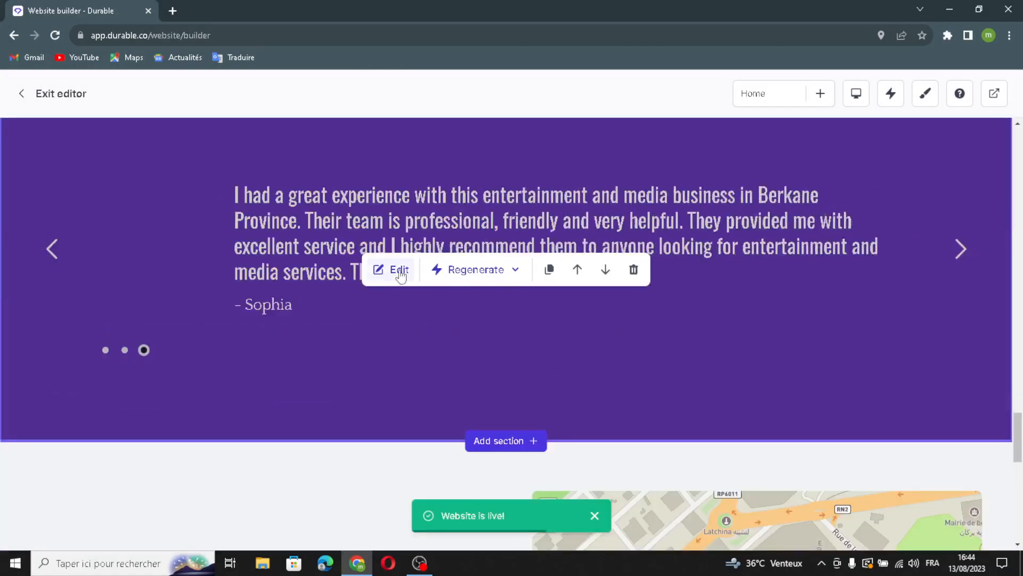
scroll(677, 365, up, 1)
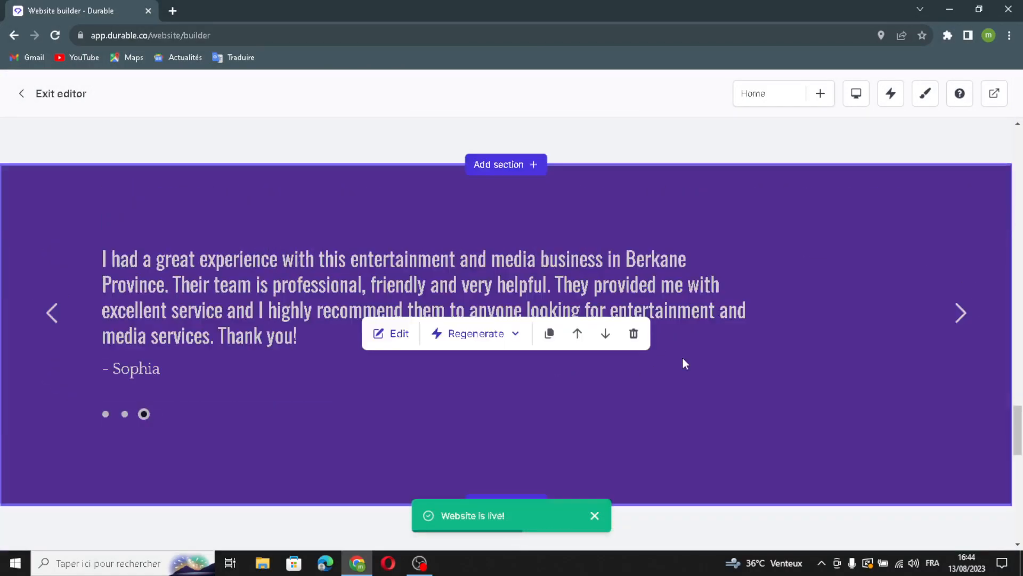
click(401, 334)
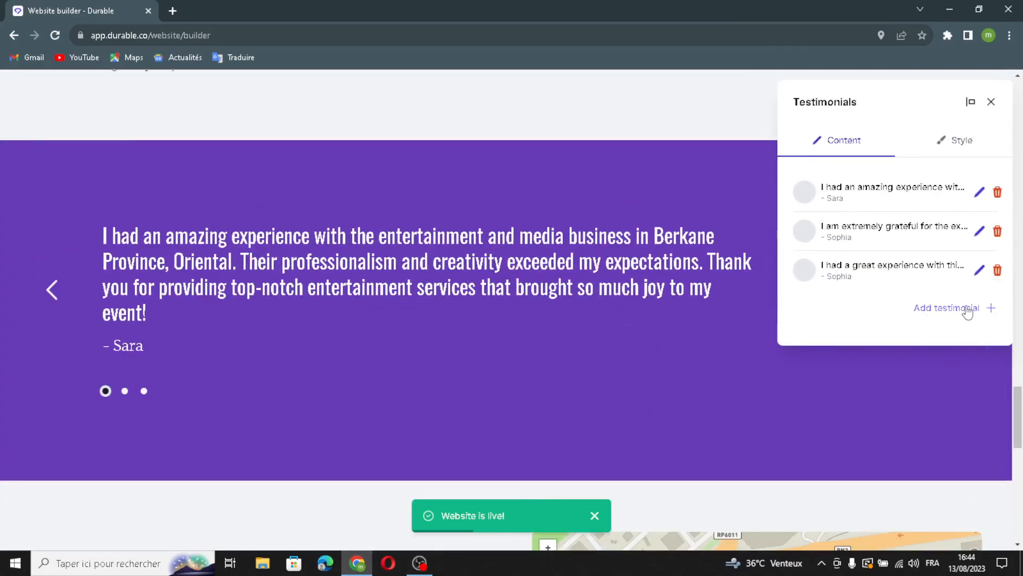
click(967, 309)
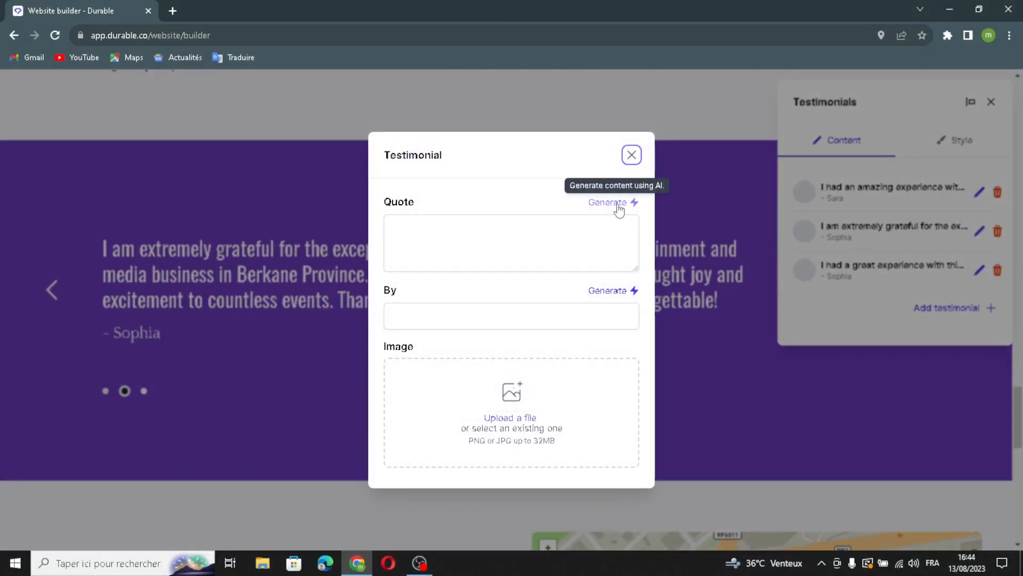
click(619, 208)
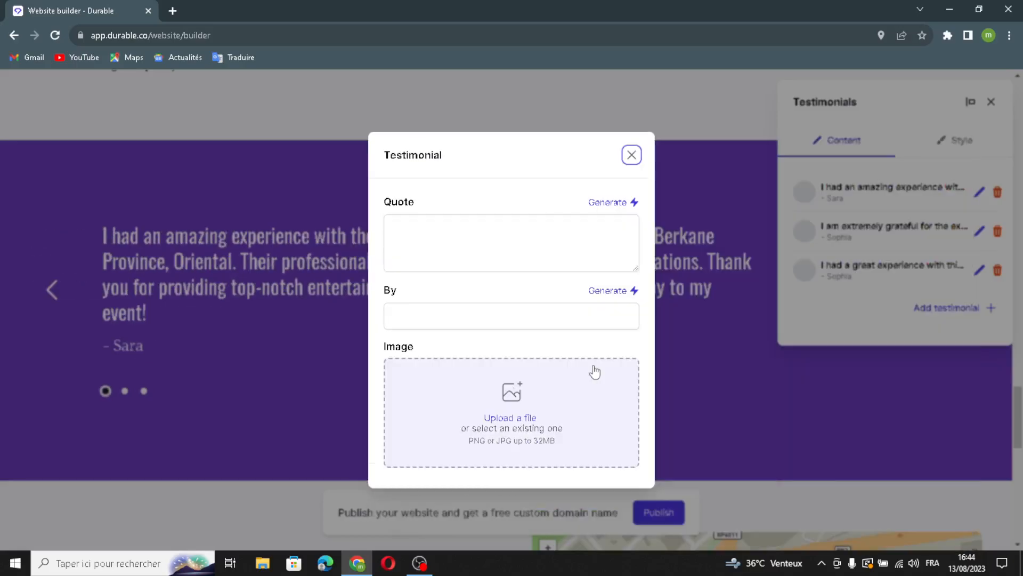
click(611, 291)
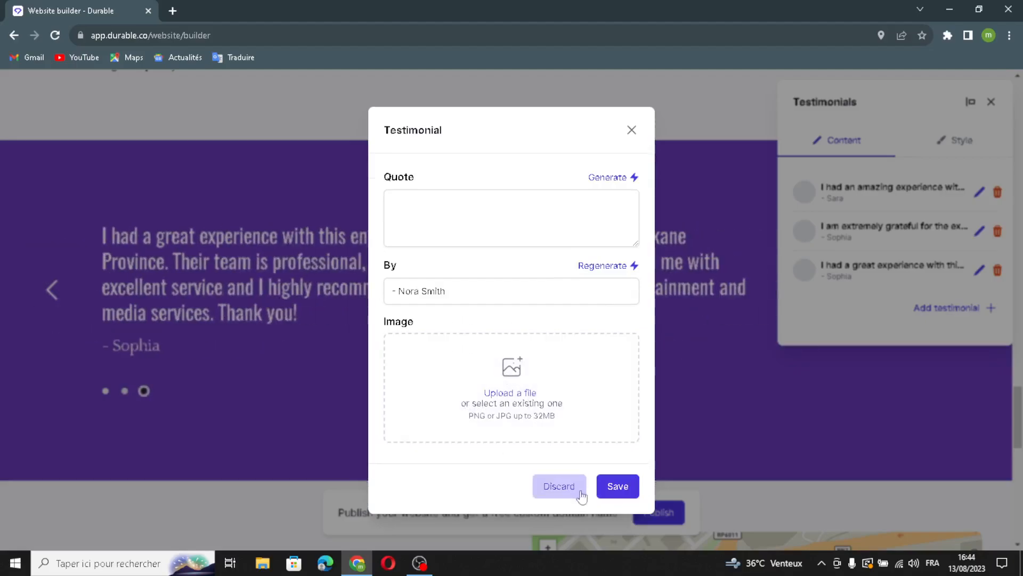
click(614, 488)
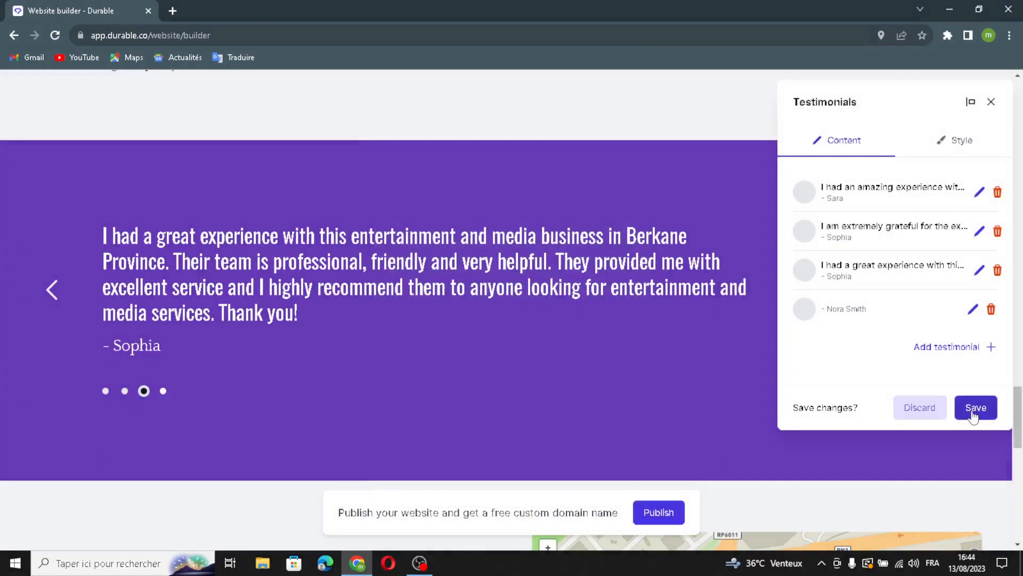
click(974, 411)
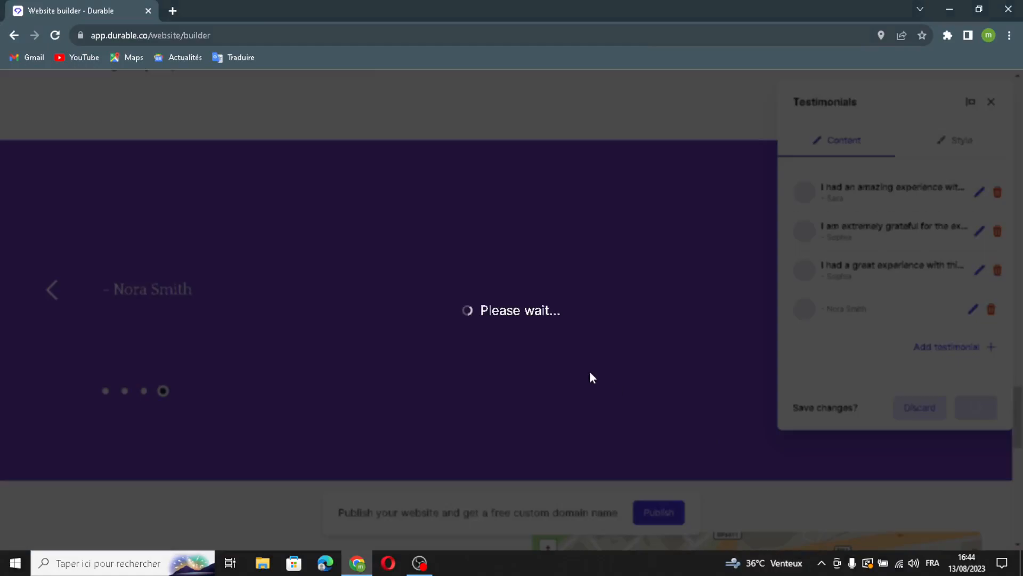
Step: Look over the Location section's heading, address and additional text field options, and close its editor
scroll(589, 376, down, 6)
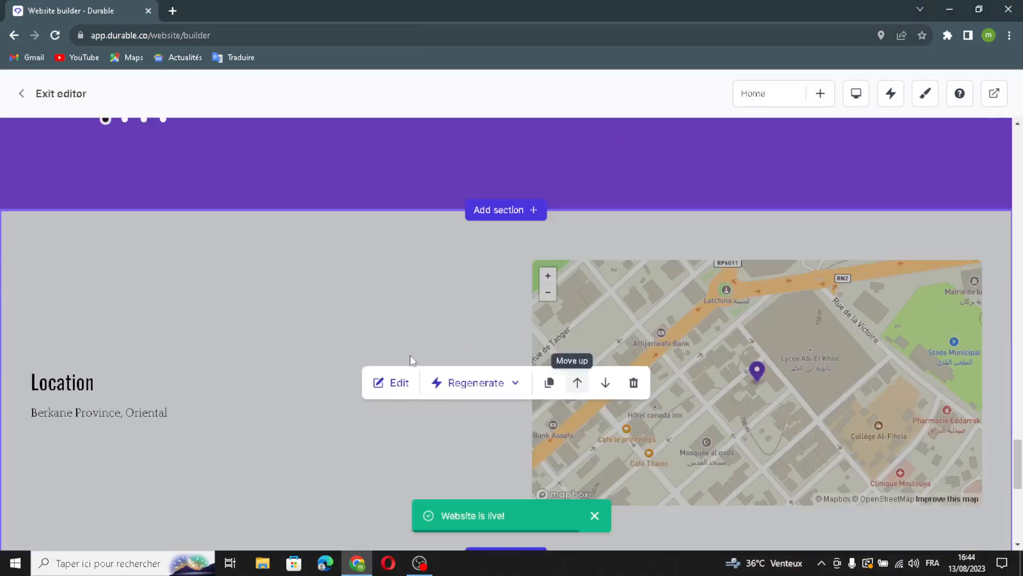
scroll(382, 347, down, 1)
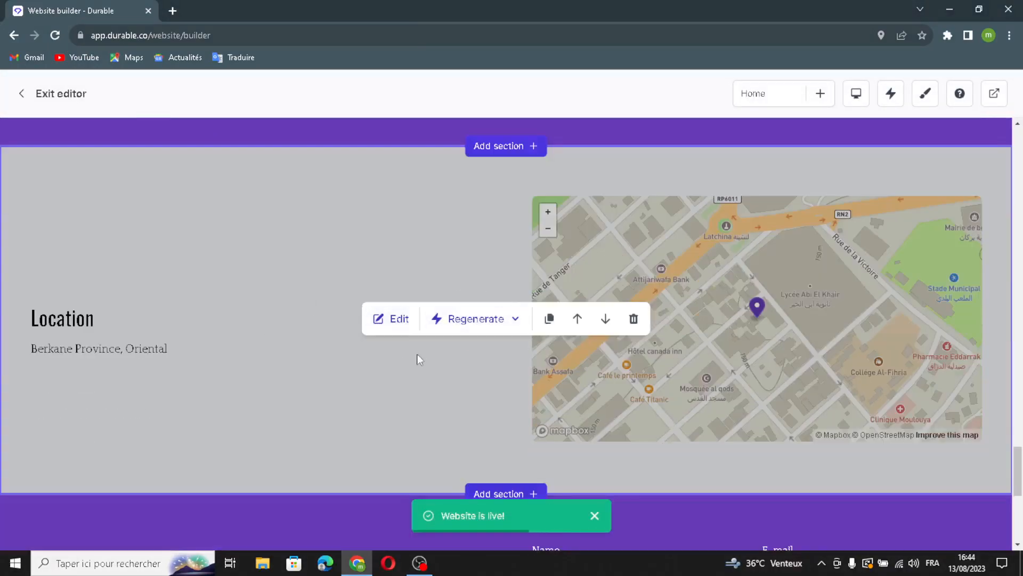
click(392, 319)
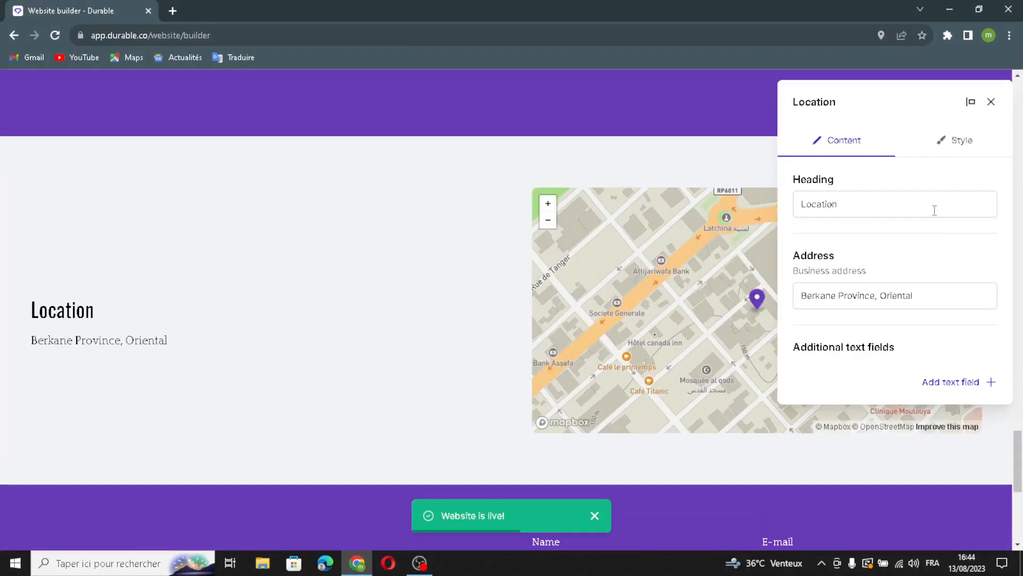
click(935, 210)
double_click(911, 201)
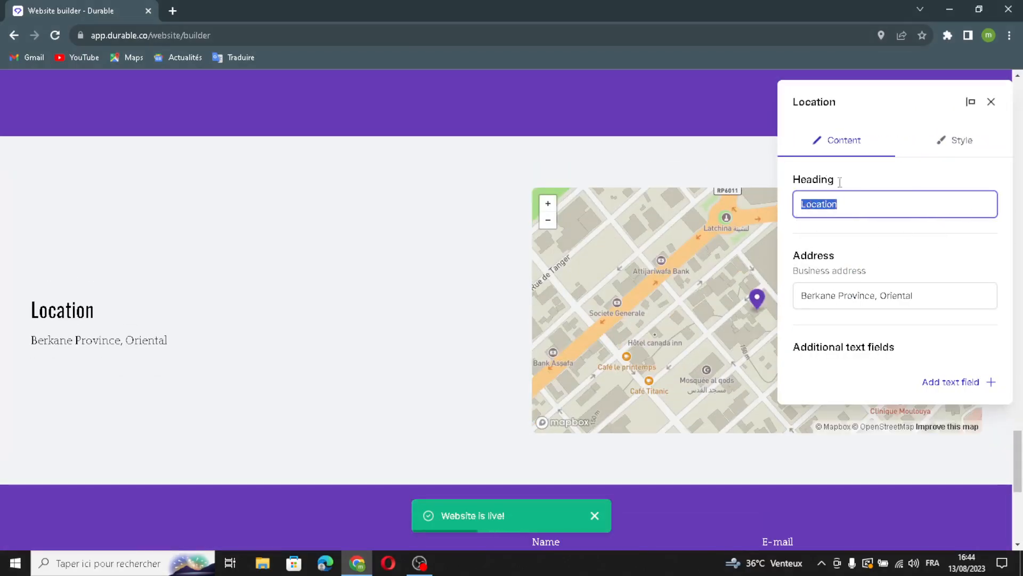
click(954, 293)
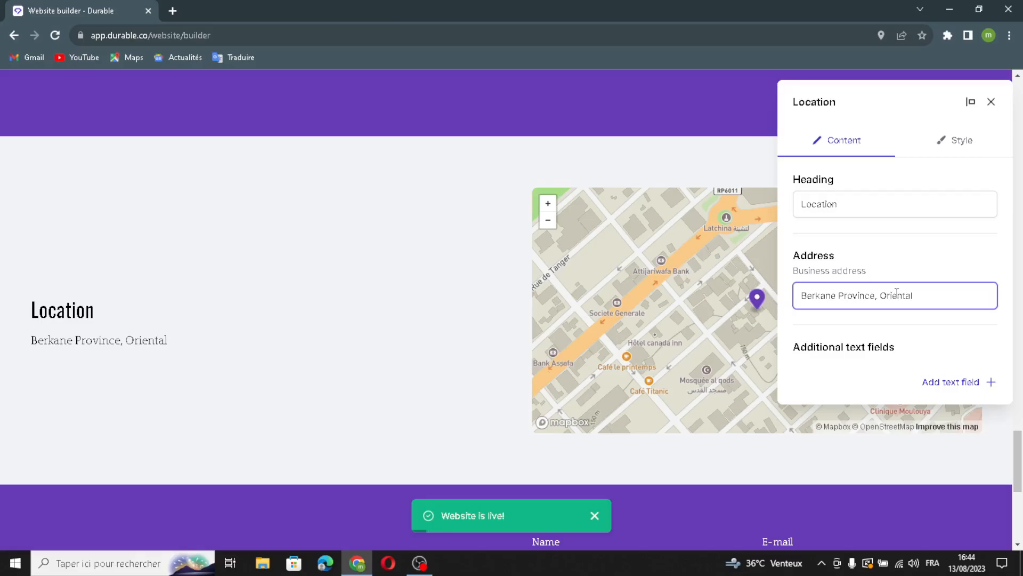
click(962, 382)
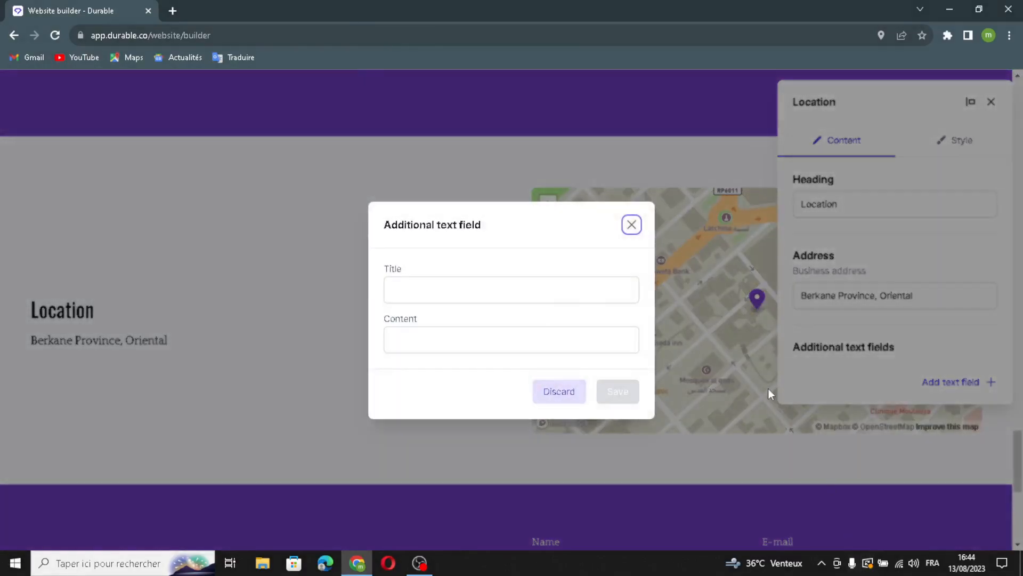
click(494, 282)
click(436, 339)
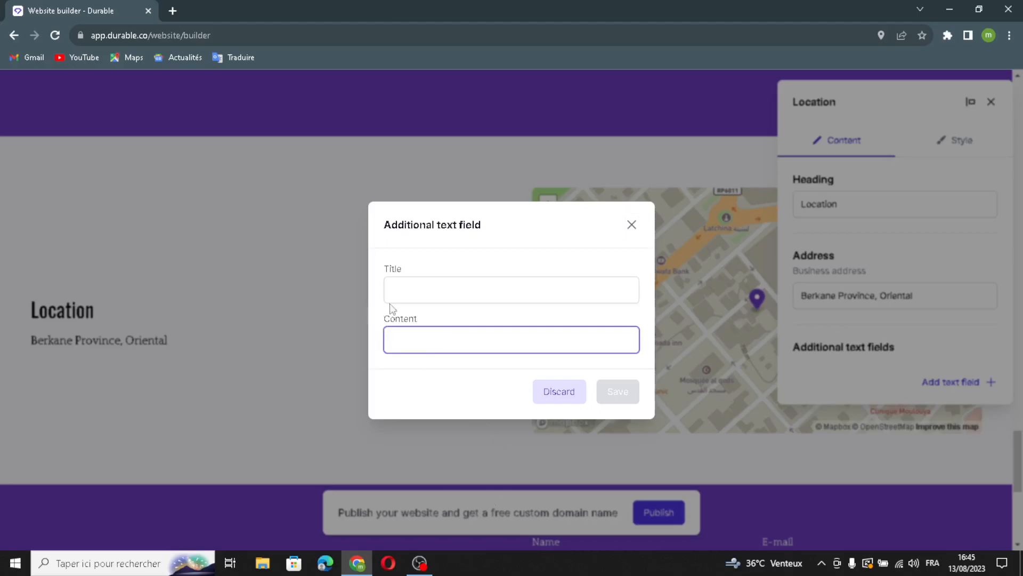
click(632, 226)
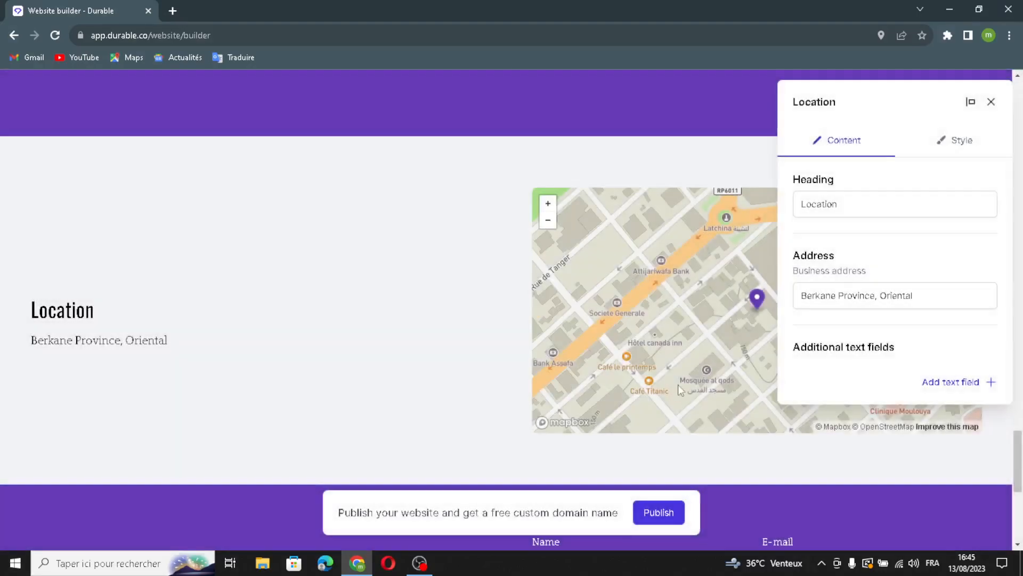
click(990, 101)
Step: Open the Contact Us Now form section for editing and regenerate its heading and introductory text with AI
scroll(791, 279, down, 5)
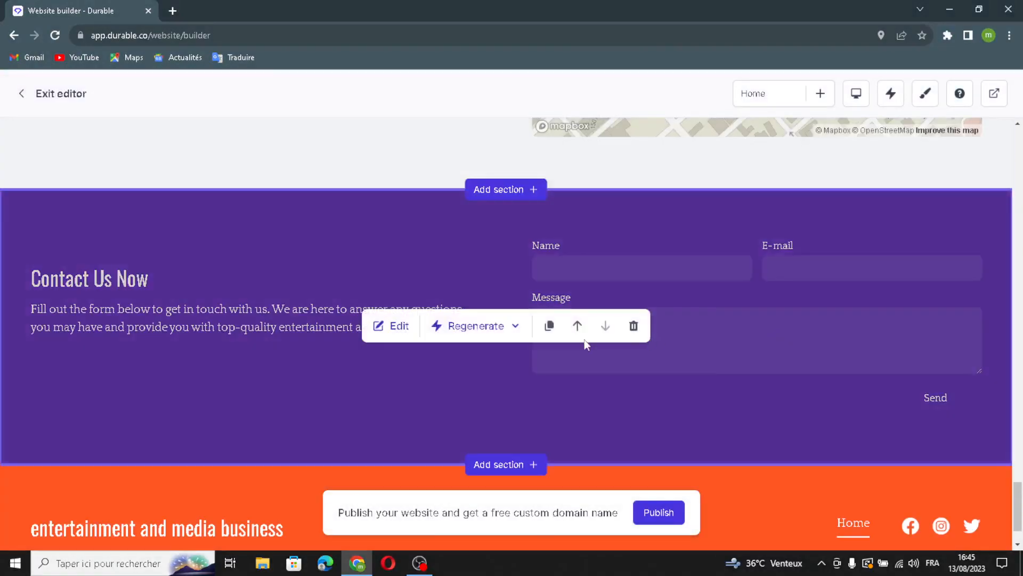
click(378, 326)
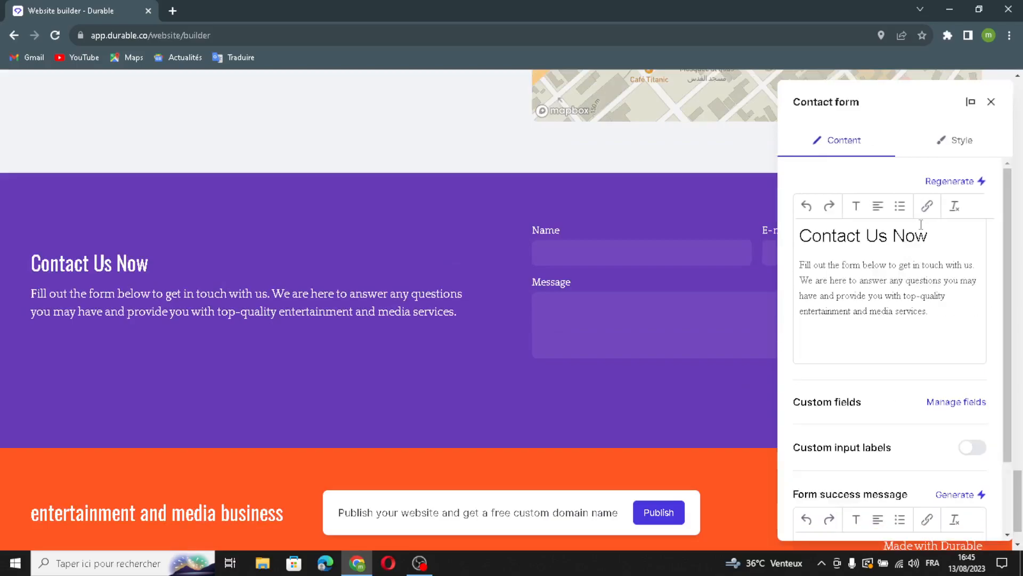
click(940, 183)
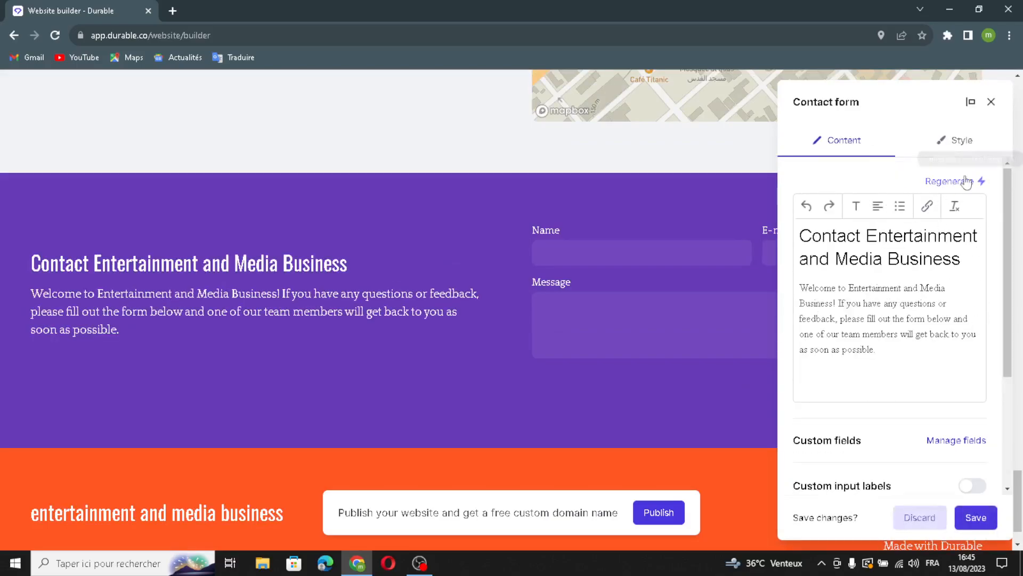
Step: Check the contact form's custom fields, enable custom input labels and review the Name, E-mail and Message labels
scroll(894, 314, down, 3)
click(930, 314)
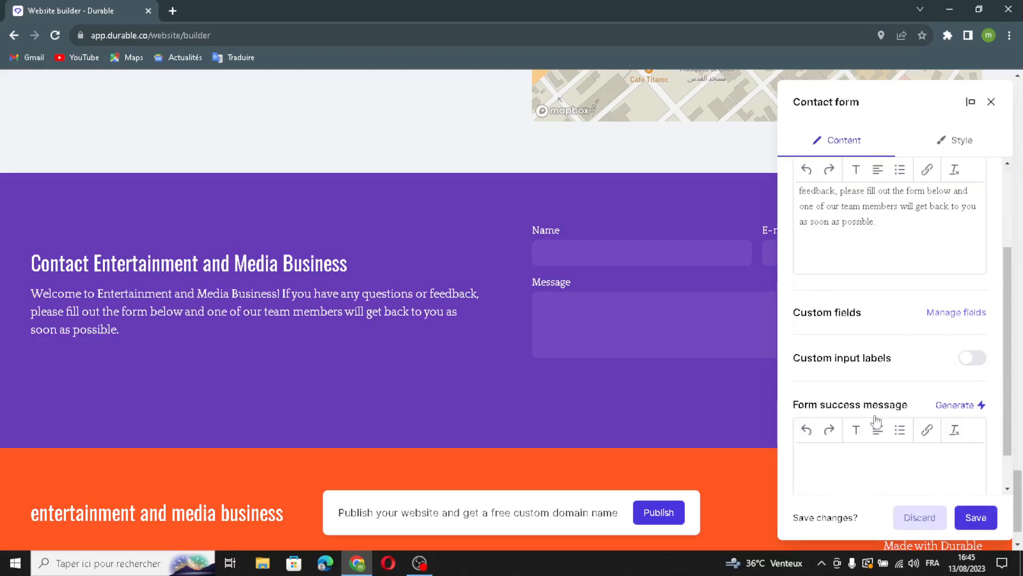
click(673, 167)
click(977, 363)
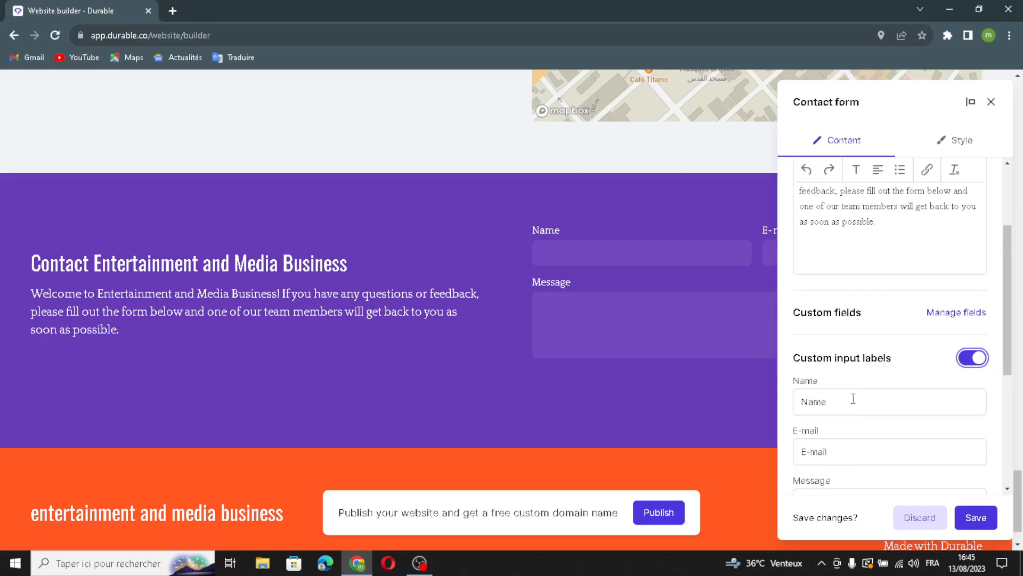
scroll(853, 399, down, 1)
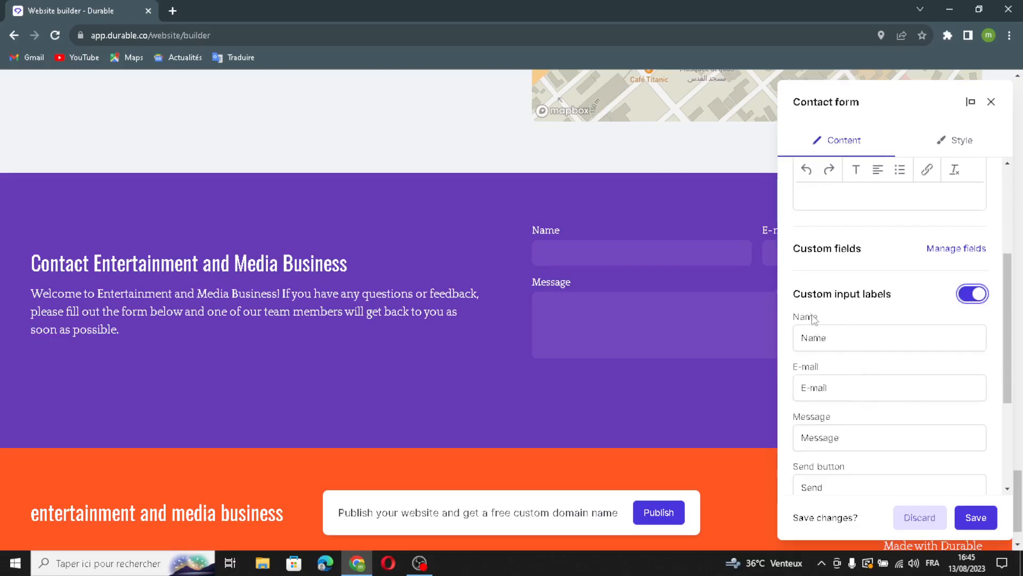
drag(847, 326, 803, 329)
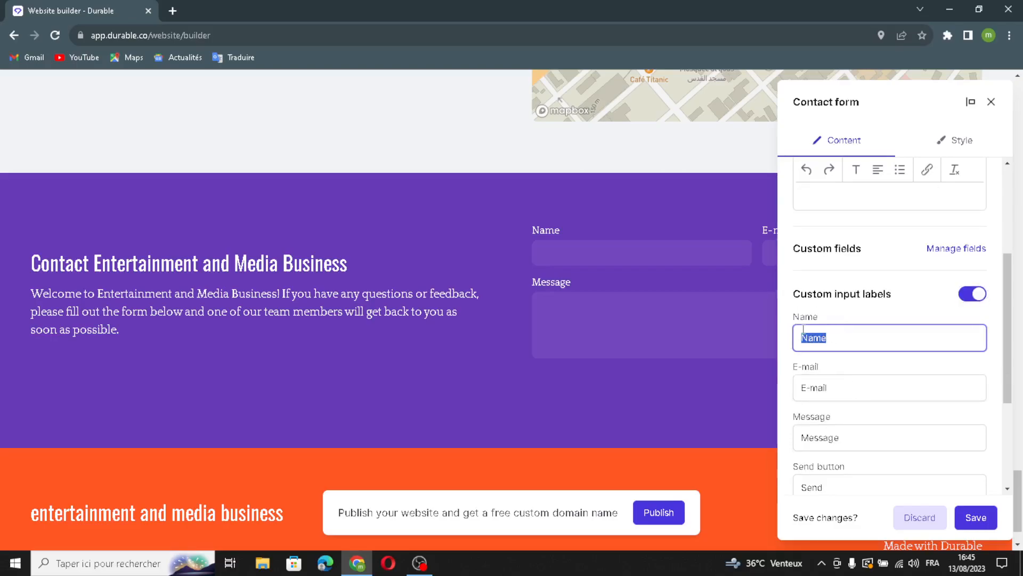
drag(871, 396, 841, 388)
click(839, 433)
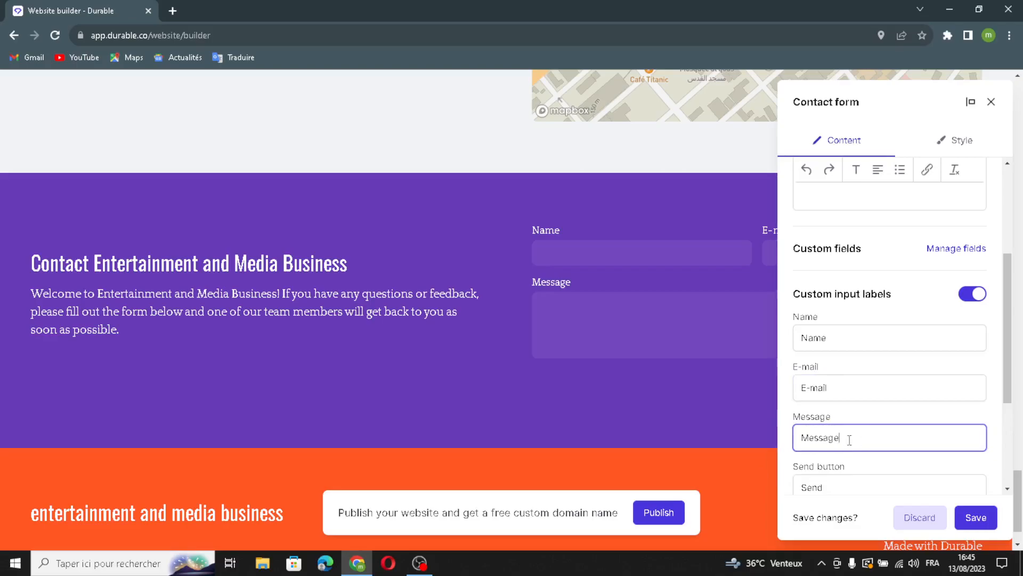
drag(783, 446, 876, 442)
click(892, 415)
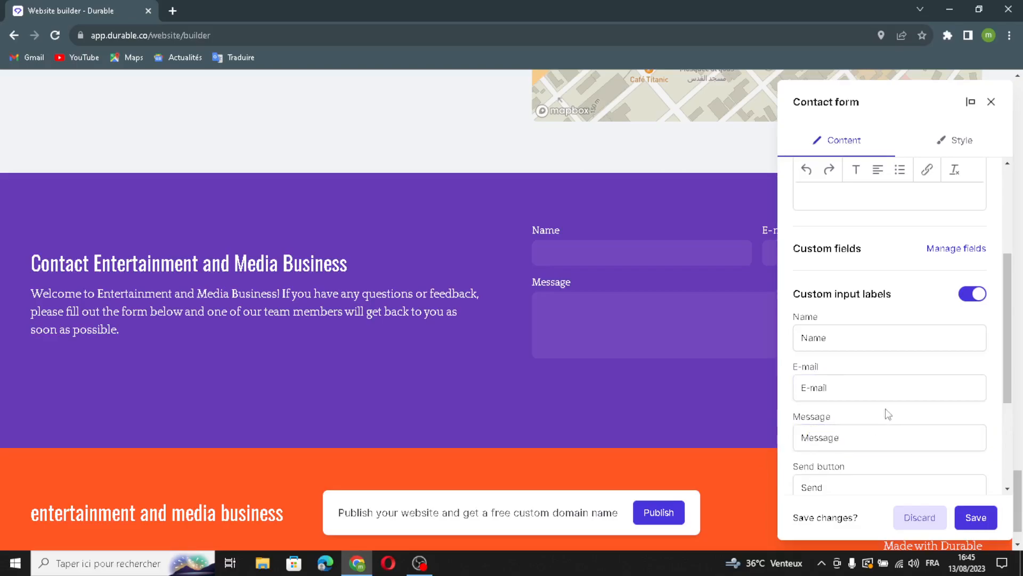
Step: Generate the contact form's success message with AI and save the section
scroll(888, 414, down, 3)
click(966, 359)
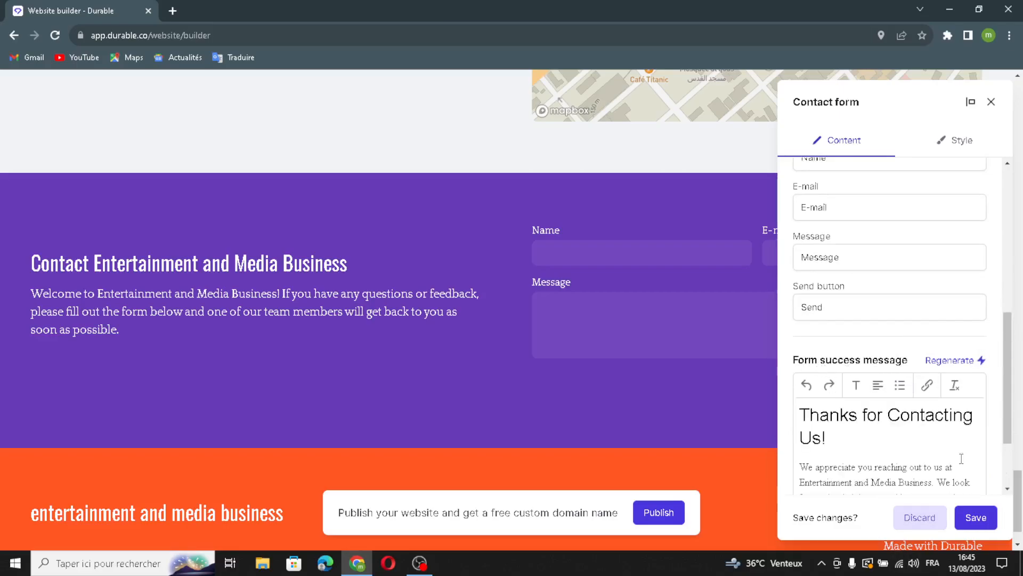
scroll(929, 407, down, 2)
click(976, 516)
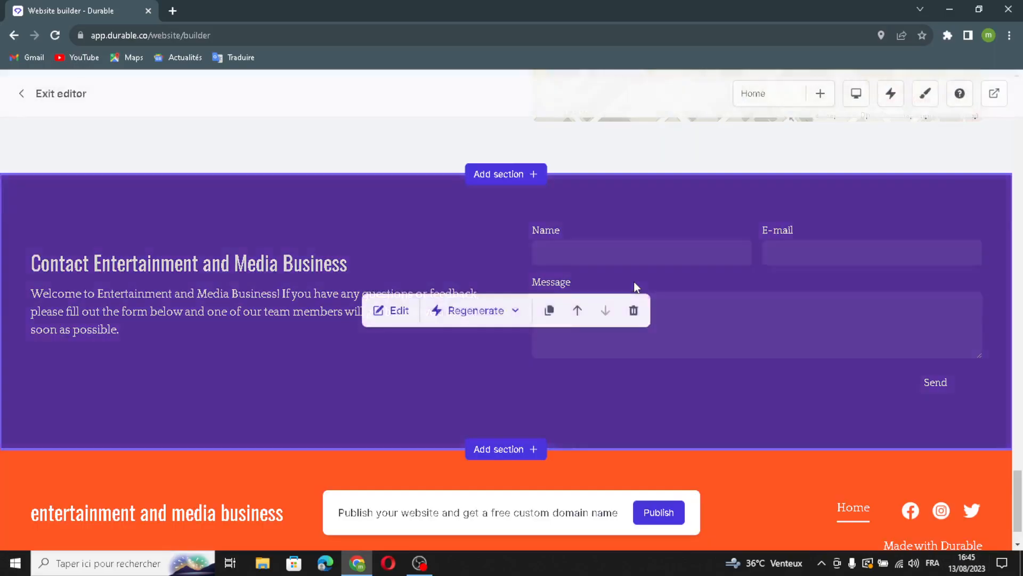
Step: Open the footer for editing and turn on the option to replace the company name with a logo
scroll(692, 336, down, 2)
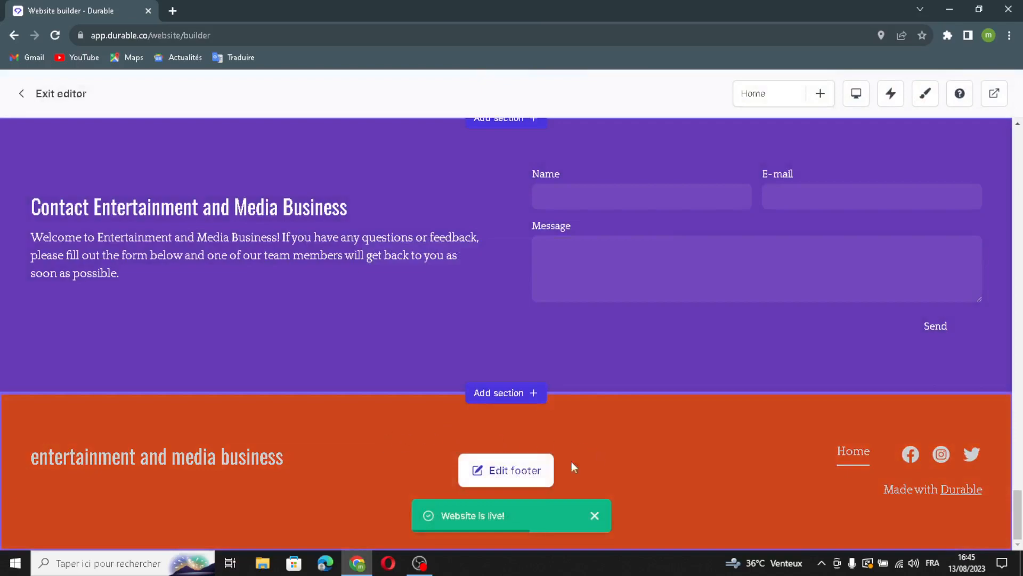
click(518, 463)
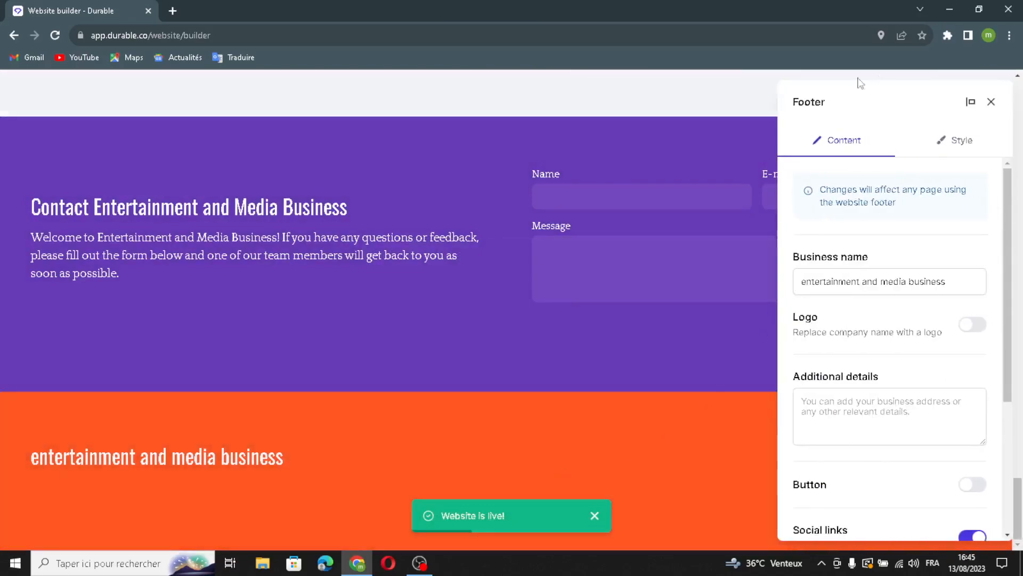
drag(965, 288, 752, 281)
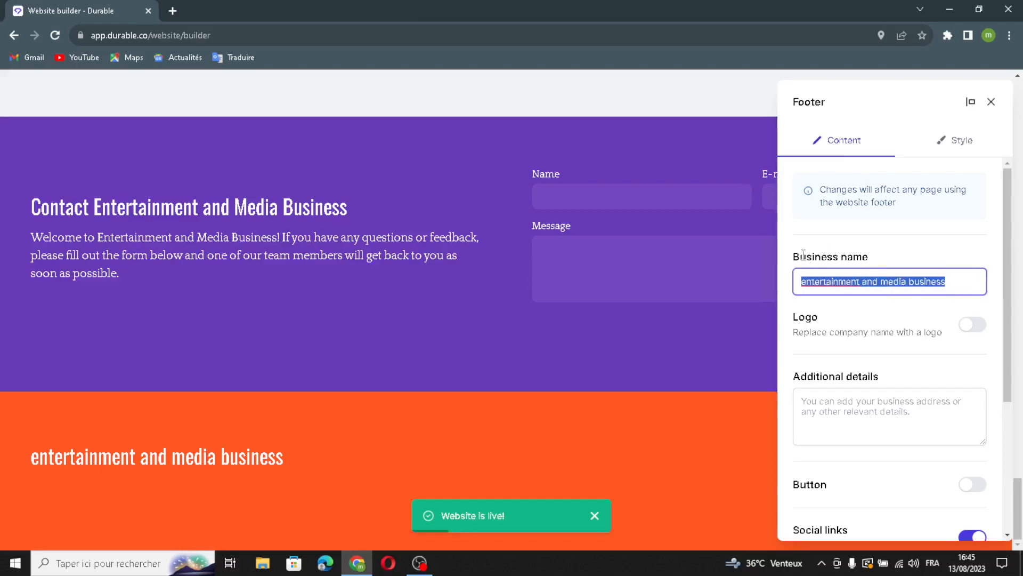
drag(960, 277, 802, 272)
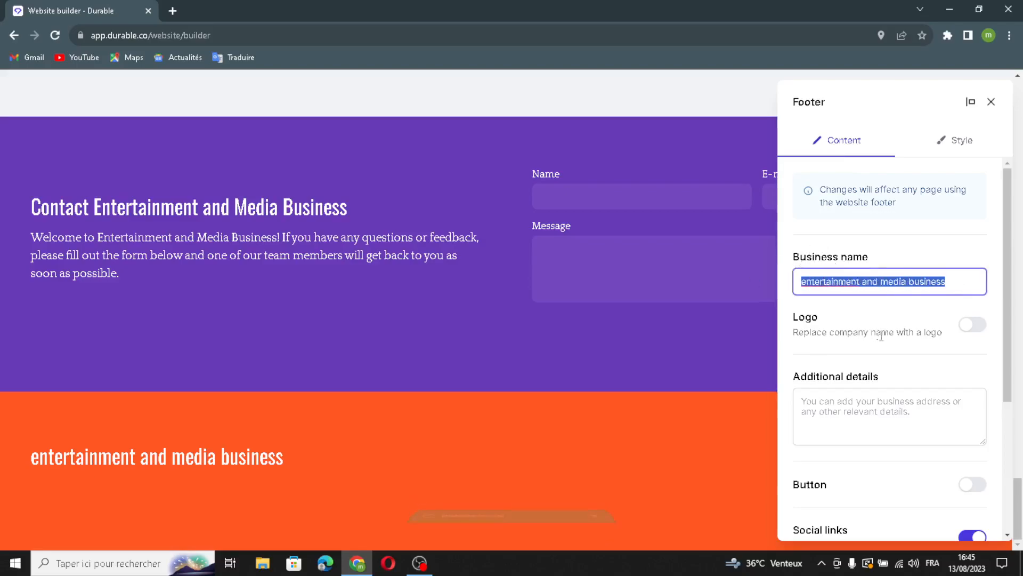
click(970, 325)
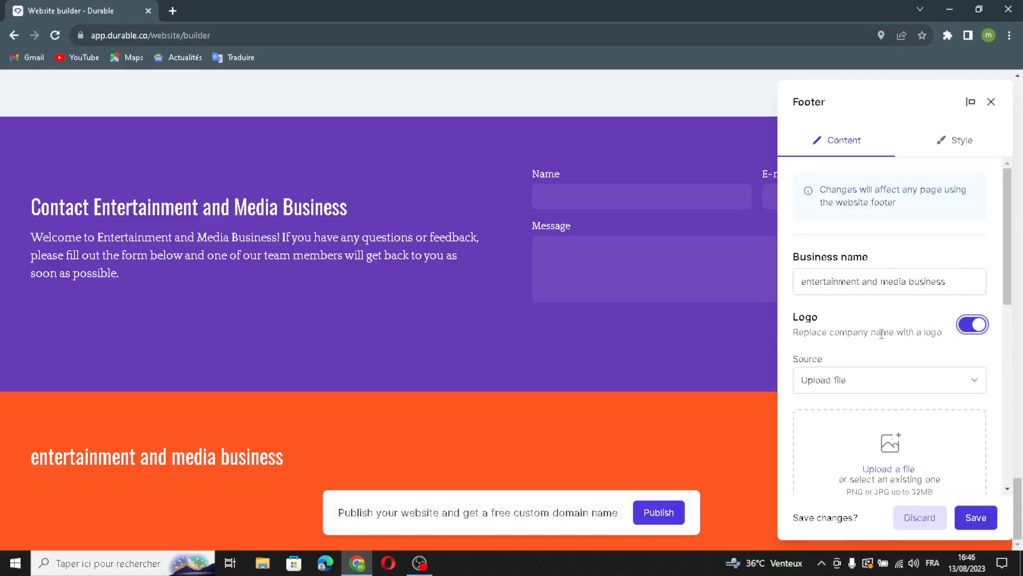
scroll(879, 392, down, 2)
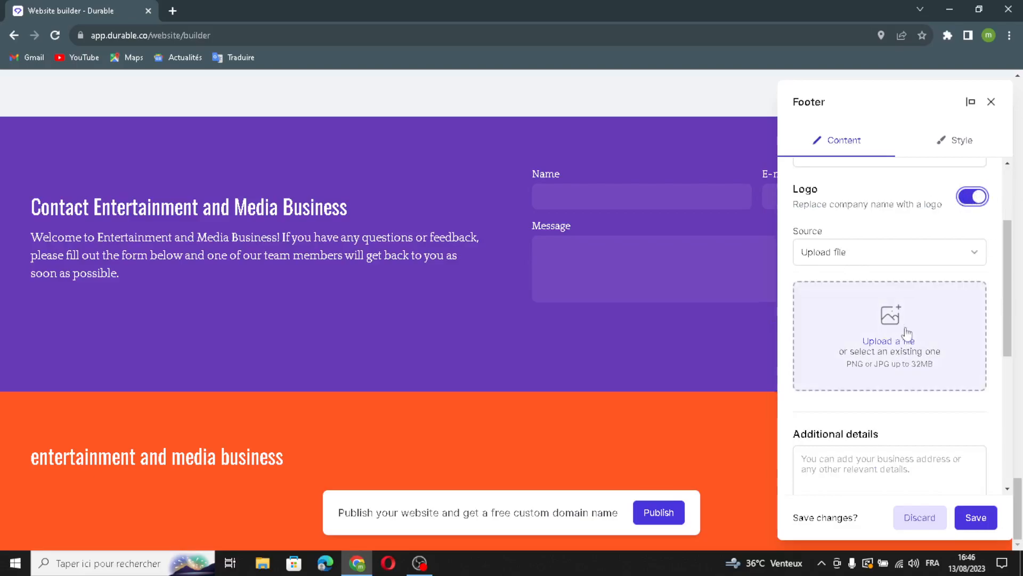
scroll(890, 397, down, 3)
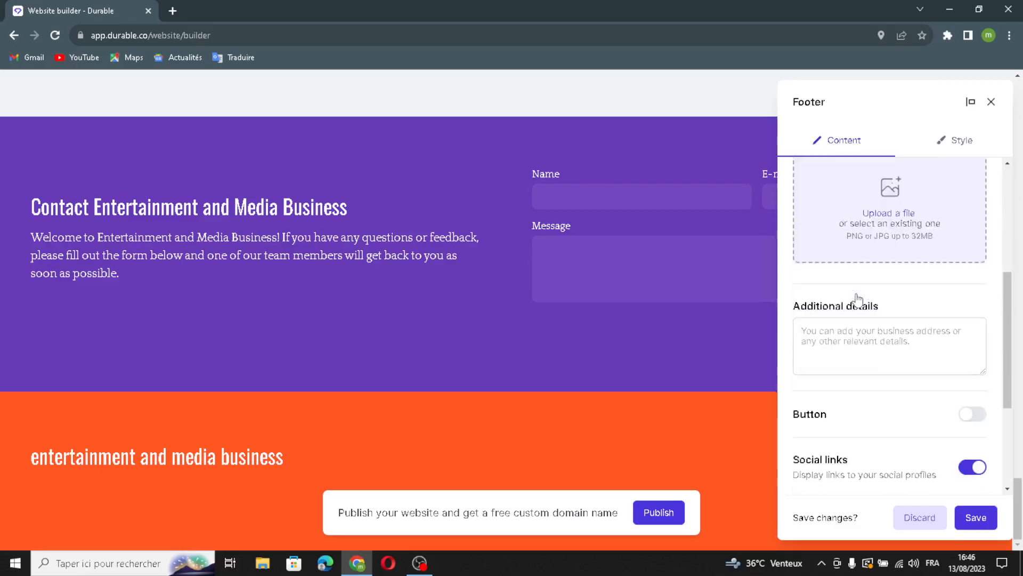
Step: Check the footer's additional details field, enable the footer button and look at its label and external link fields
click(864, 258)
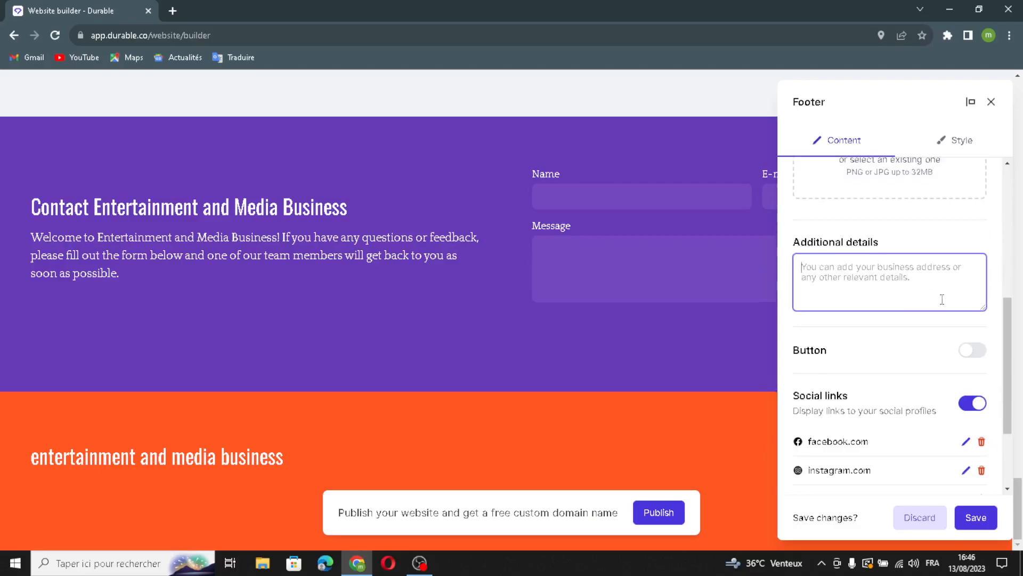
scroll(830, 301, down, 2)
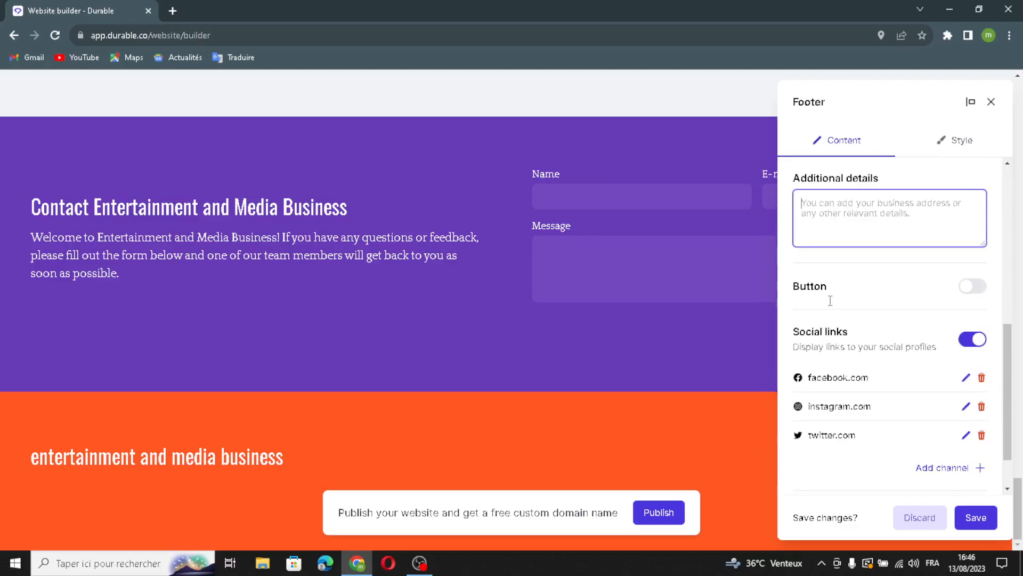
click(973, 286)
key(Tab)
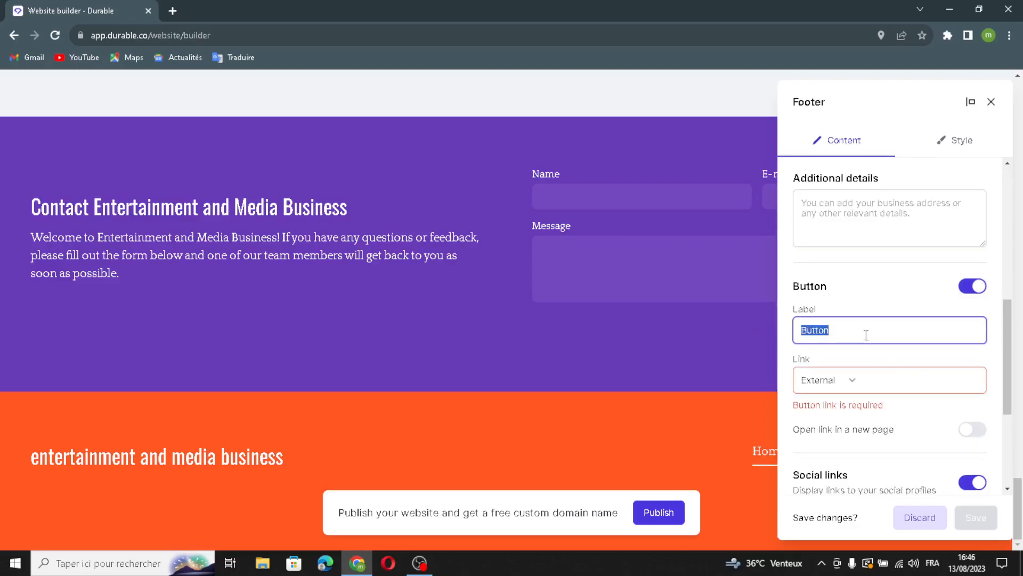
click(931, 380)
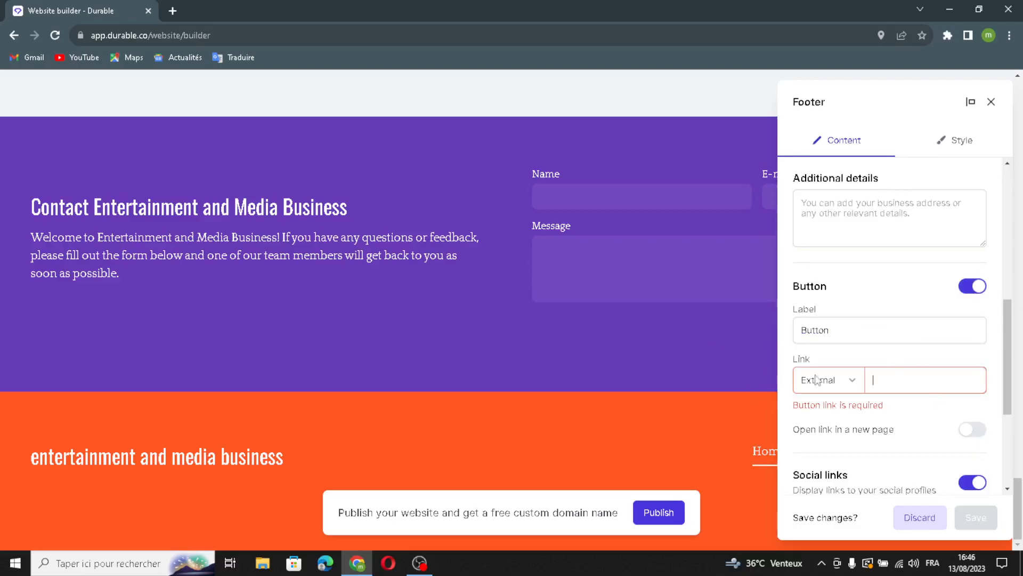
scroll(890, 379, down, 4)
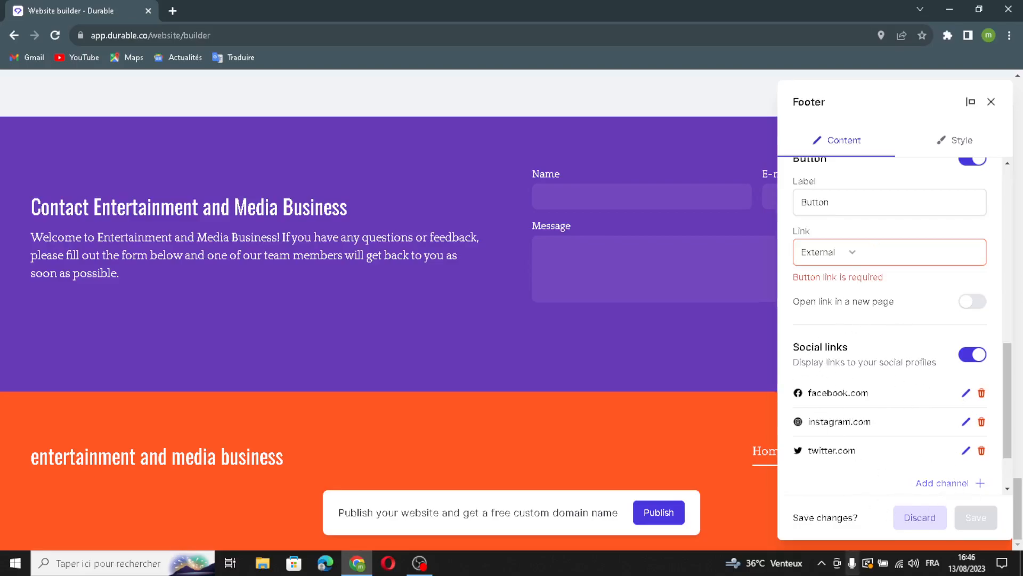
Step: Look over the channel types offered for a new footer social link and close the dialog without adding one
click(951, 484)
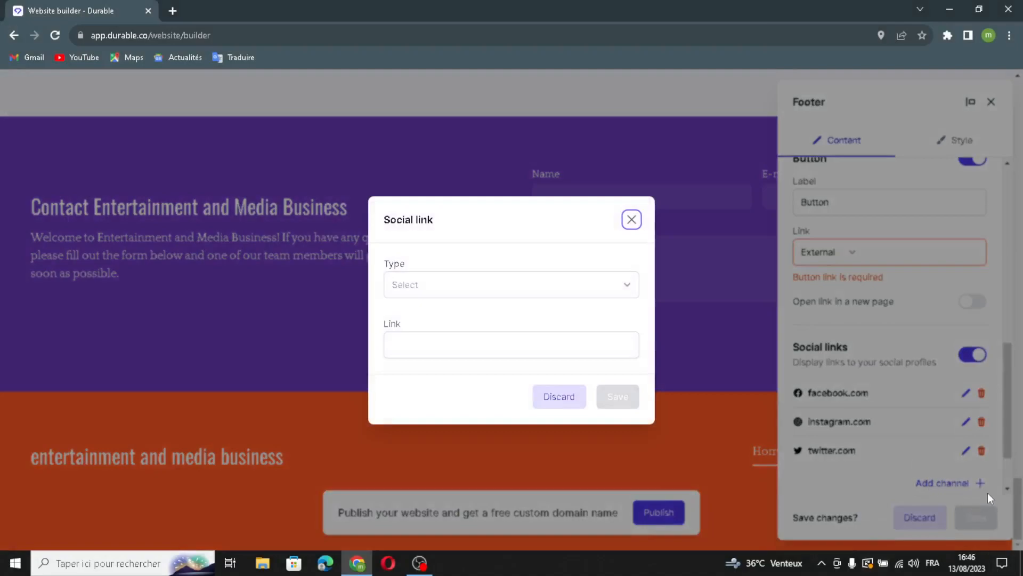
click(498, 286)
click(498, 287)
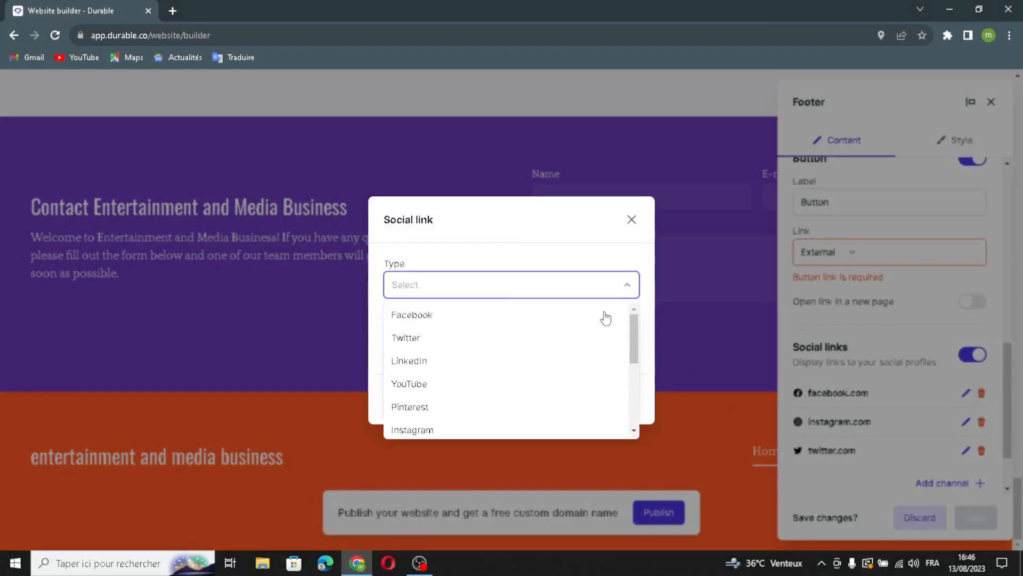
click(580, 261)
click(553, 337)
click(624, 230)
click(632, 220)
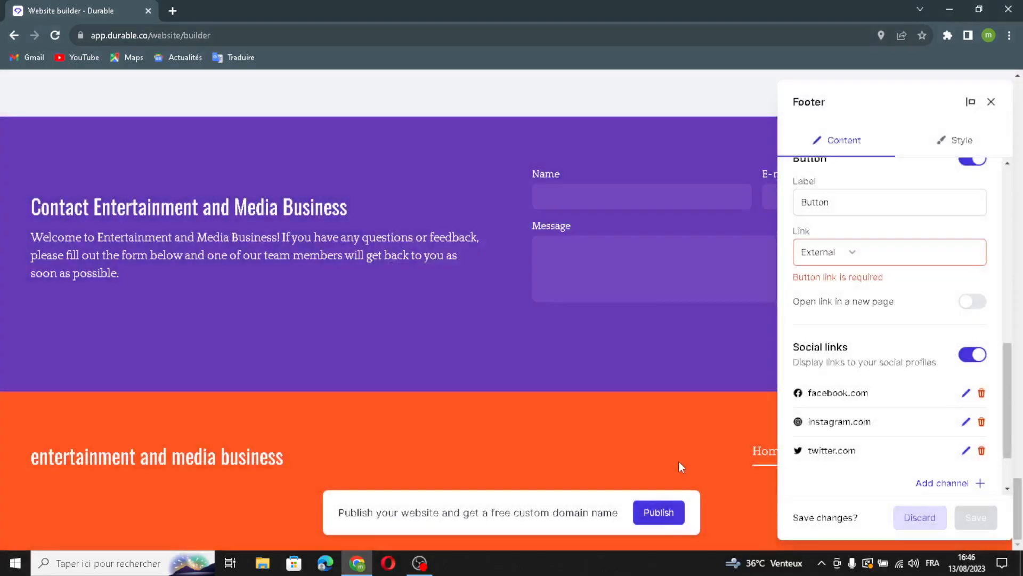
Step: Close the footer editor and apply the unsaved footer changes
click(990, 105)
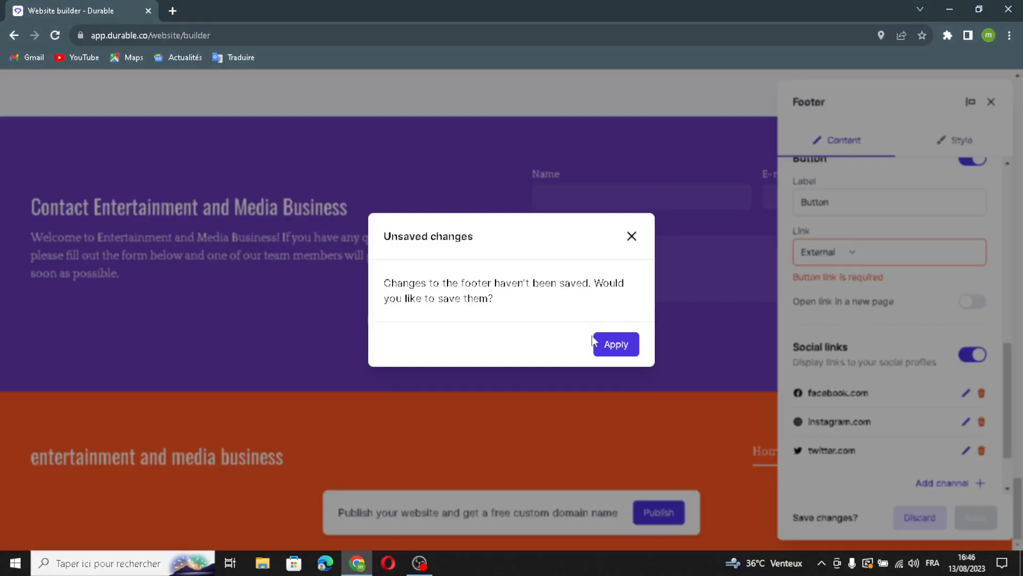
click(615, 347)
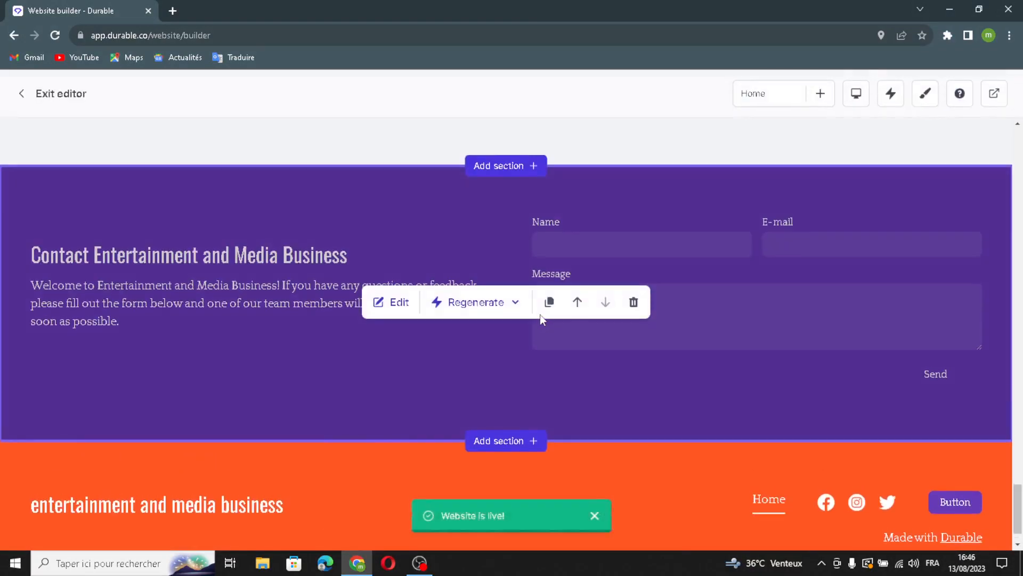
Step: Regenerate the contact section's content and the Location section's style with AI
click(484, 298)
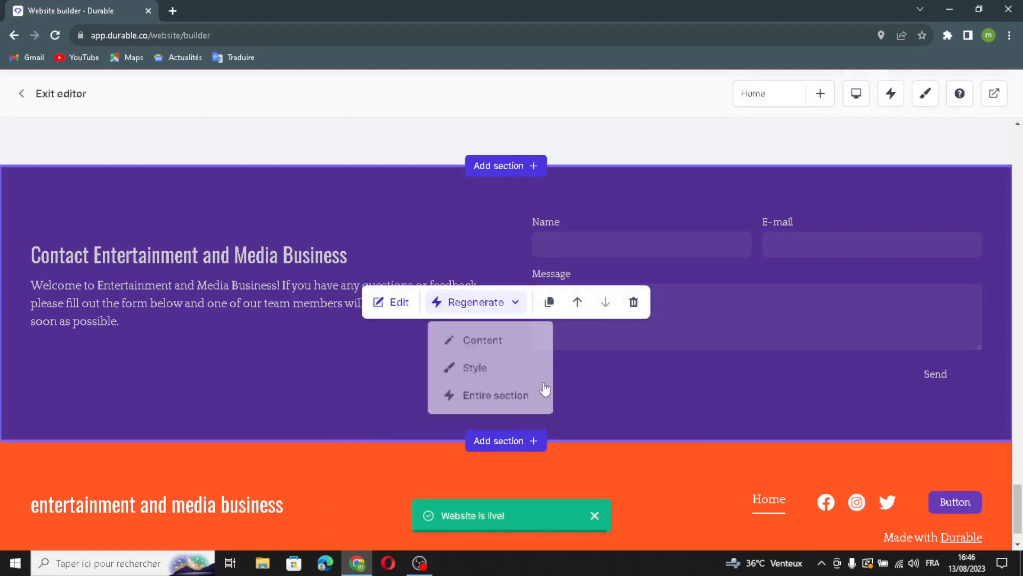
click(481, 341)
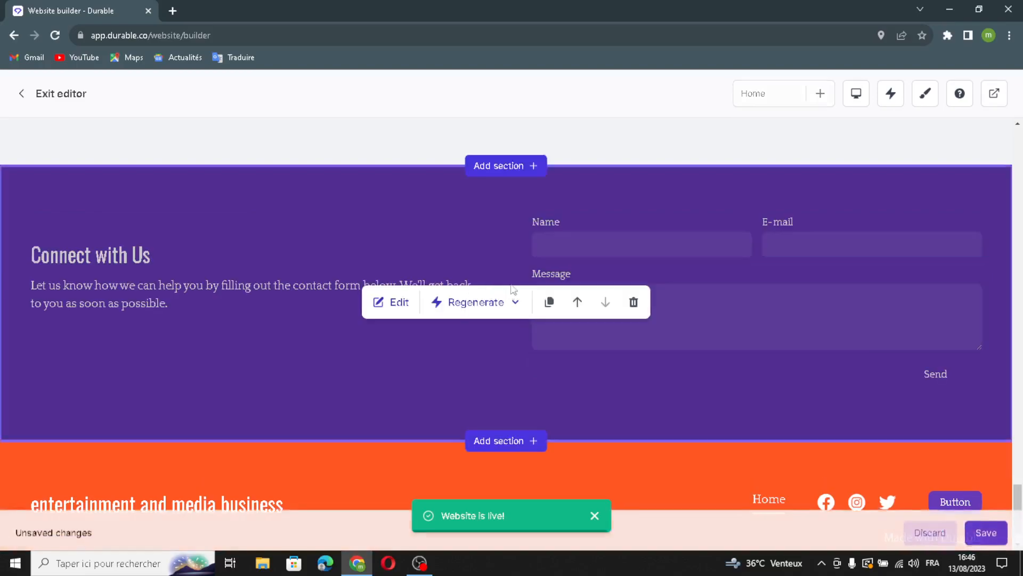
scroll(513, 245, up, 2)
scroll(514, 245, up, 2)
click(514, 246)
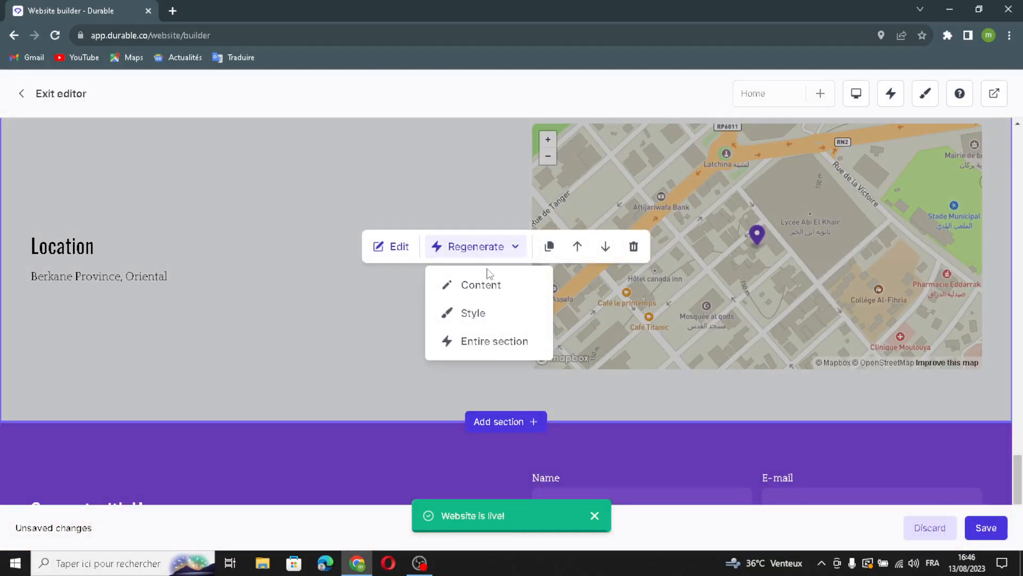
click(490, 315)
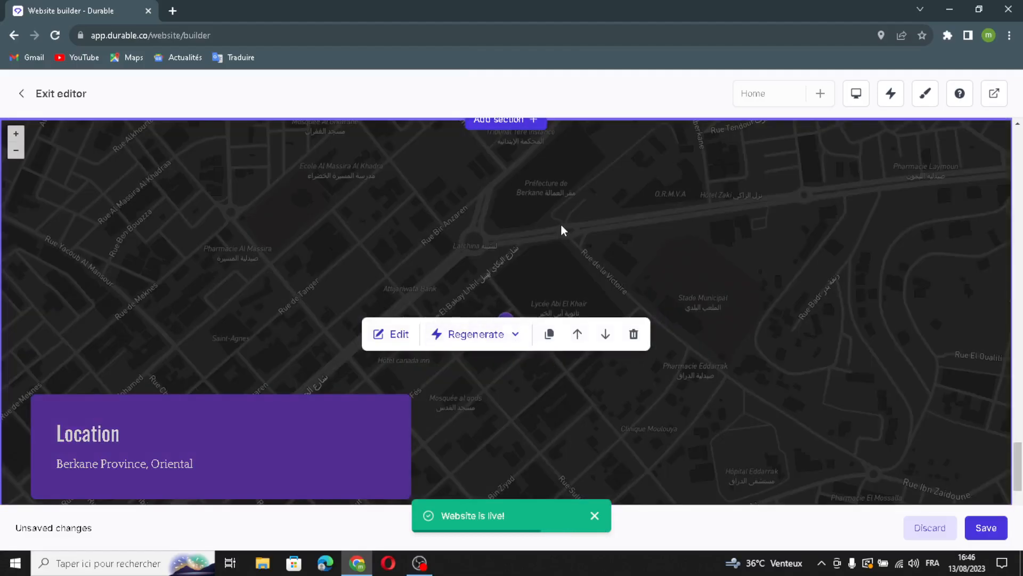
Step: Regenerate the entire testimonials section with AI
scroll(562, 228, up, 1)
scroll(561, 228, down, 2)
scroll(565, 246, up, 6)
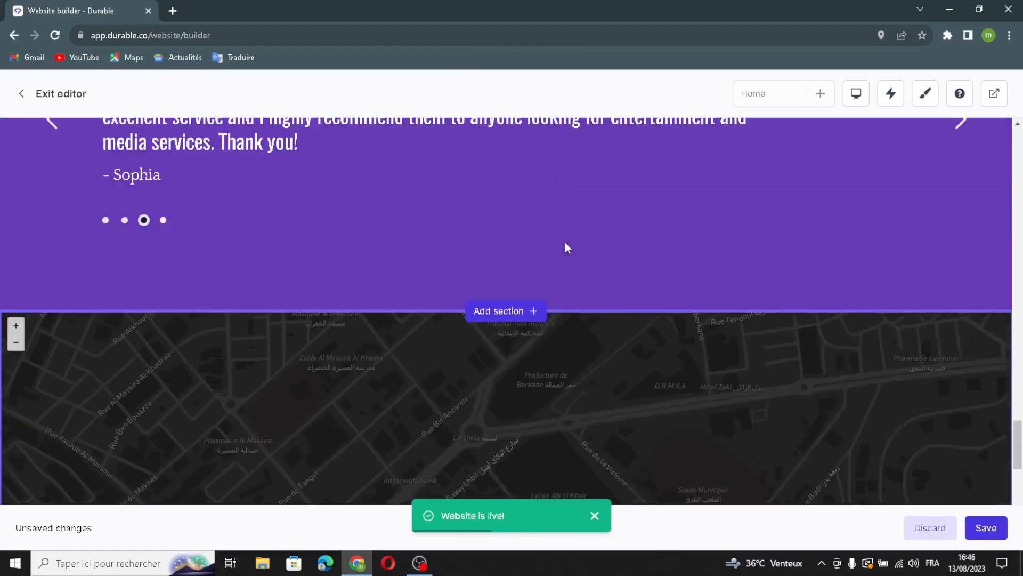
click(503, 269)
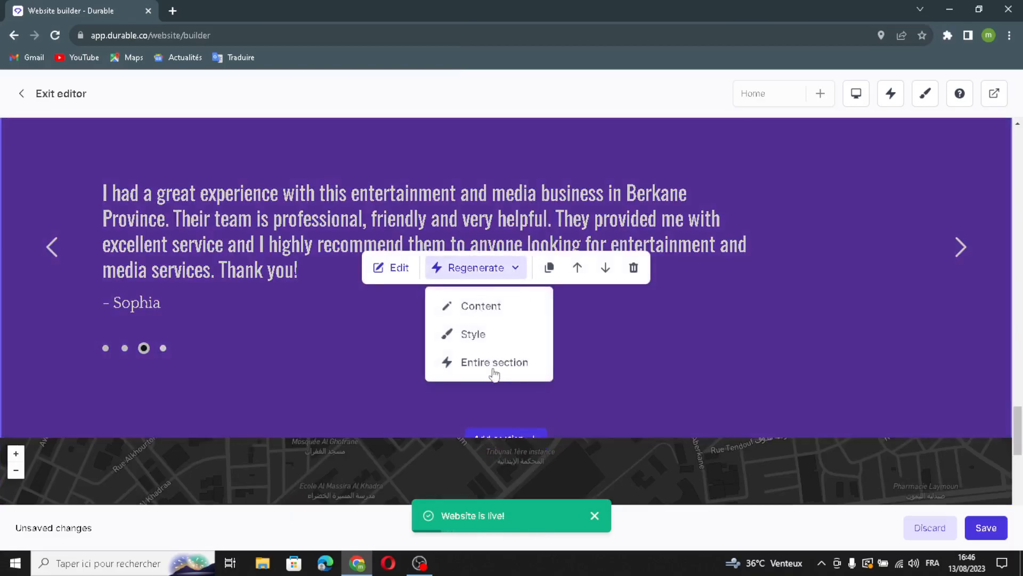
click(491, 366)
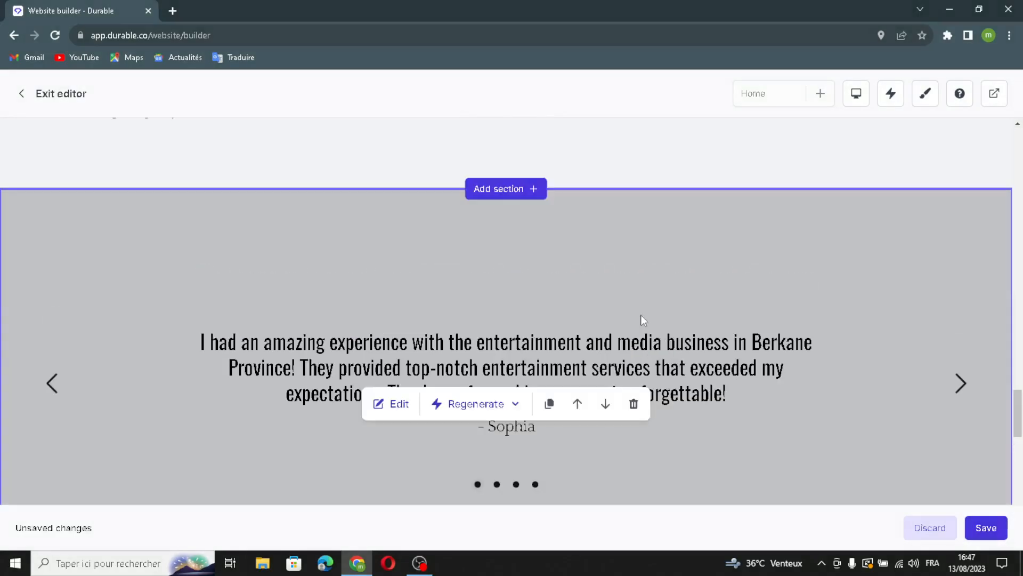
Step: Duplicate the testimonials section and delete the extra copy
click(548, 403)
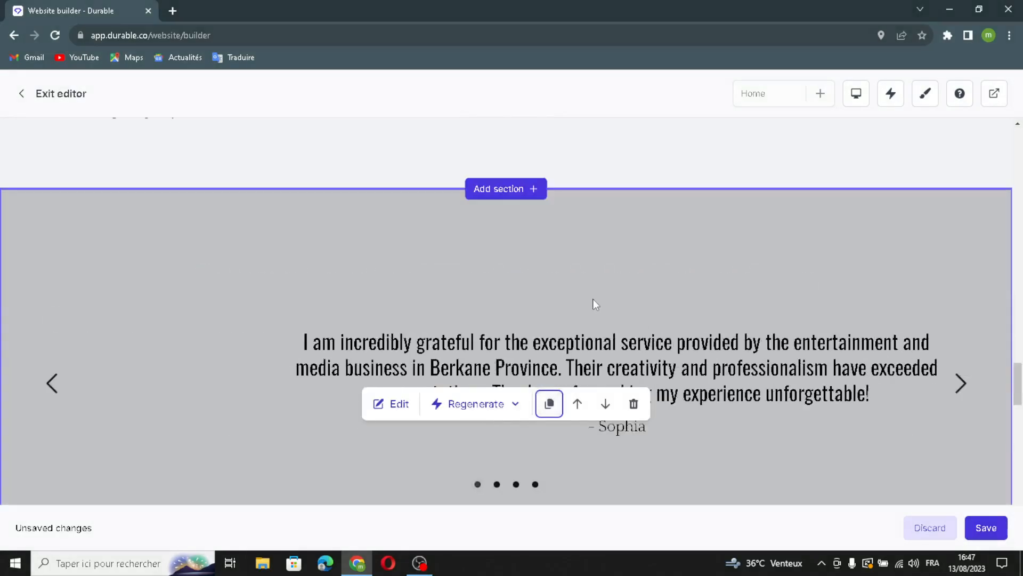
scroll(593, 302, down, 6)
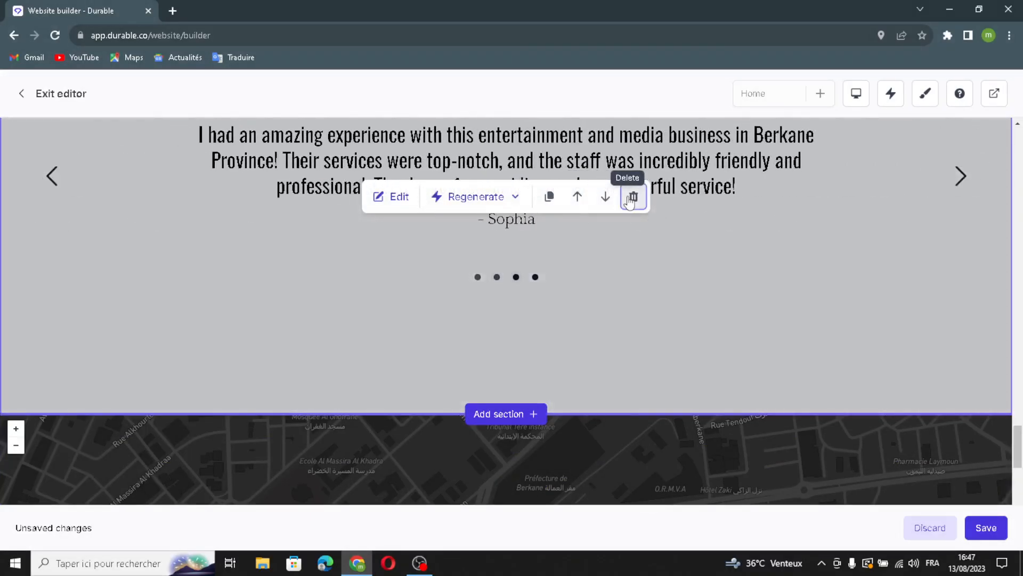
click(636, 198)
click(598, 345)
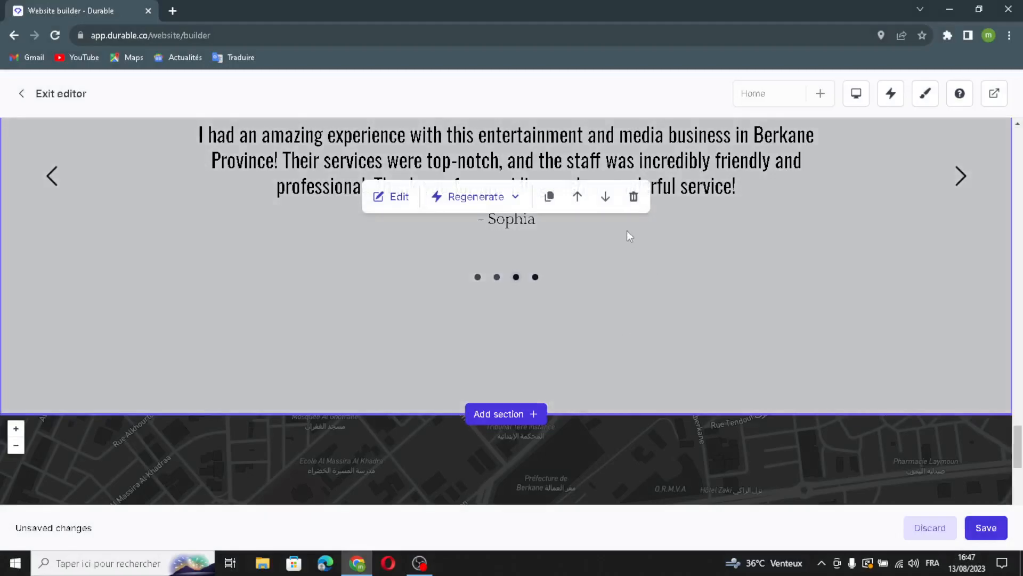
Step: Move the testimonials section up, above the Our Services section
scroll(690, 369, up, 4)
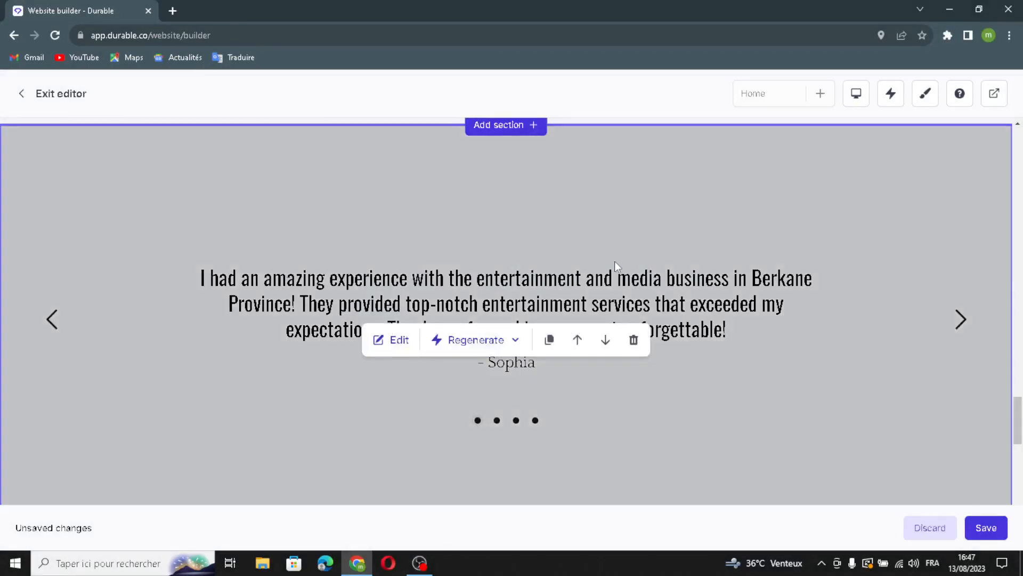
click(577, 340)
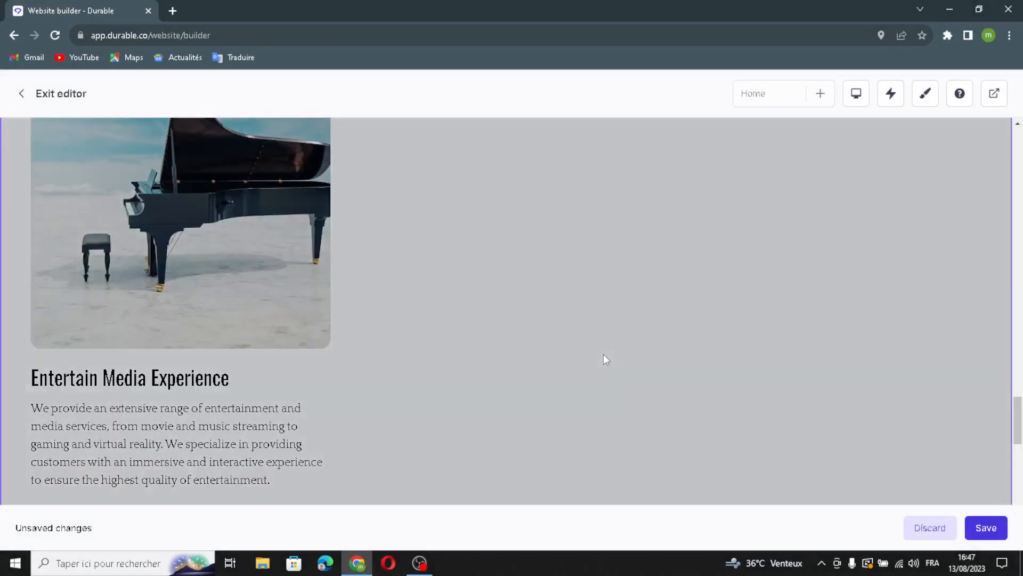
scroll(619, 430, down, 3)
scroll(613, 405, up, 6)
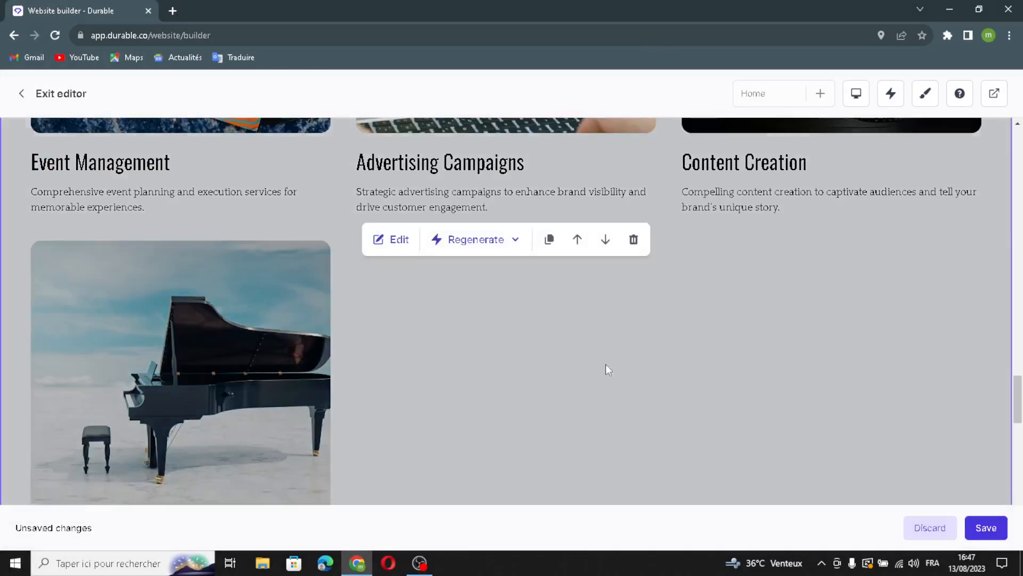
Step: Move the Our Services section down below the Location map and save the page changes
click(605, 240)
scroll(659, 389, down, 4)
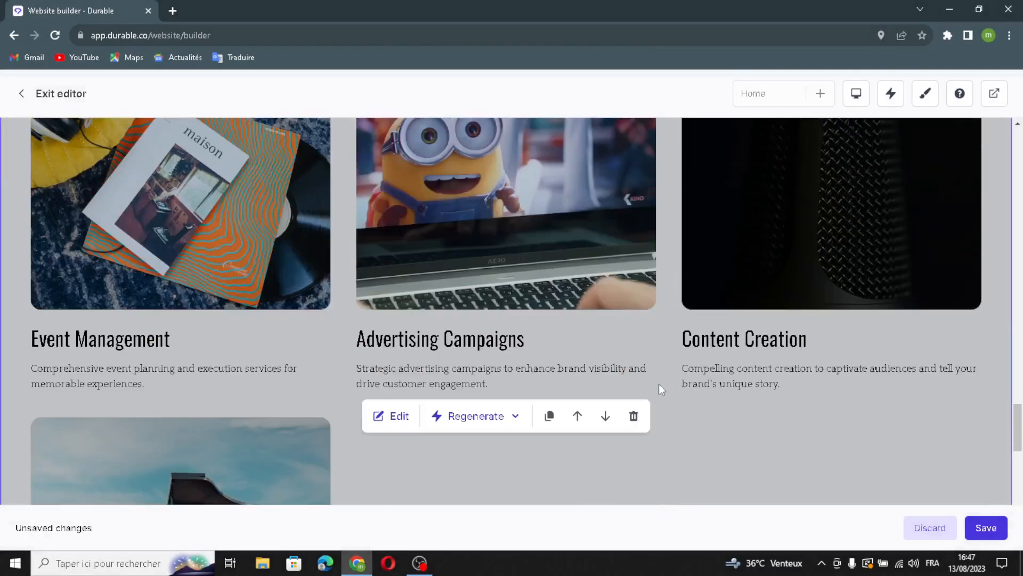
scroll(709, 437, down, 3)
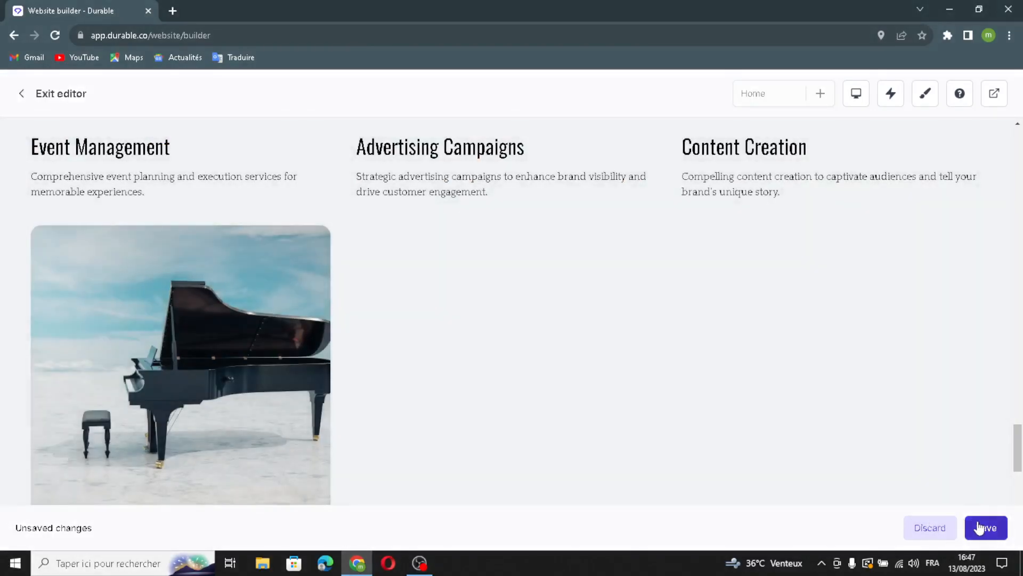
click(986, 530)
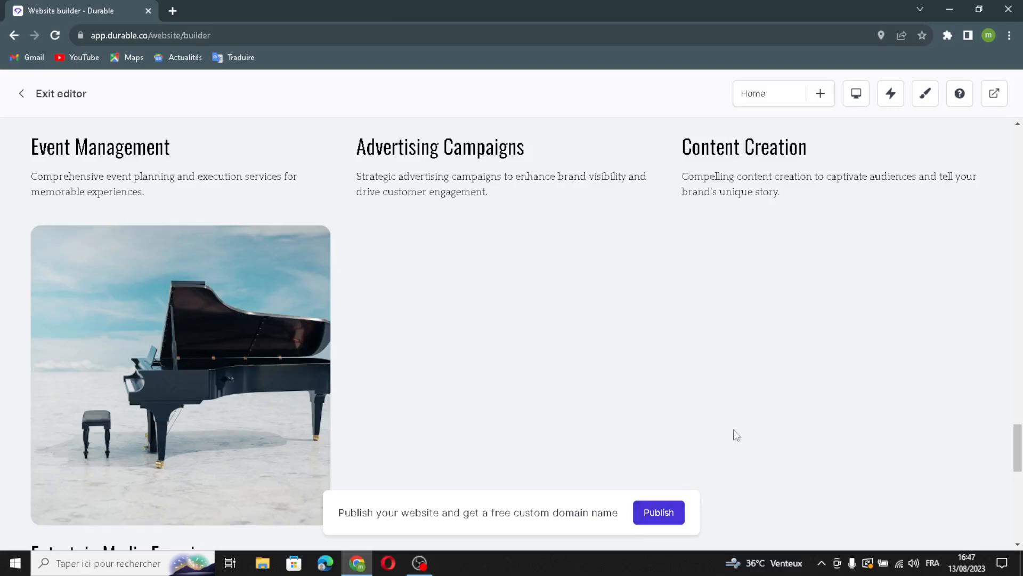
scroll(727, 449, up, 7)
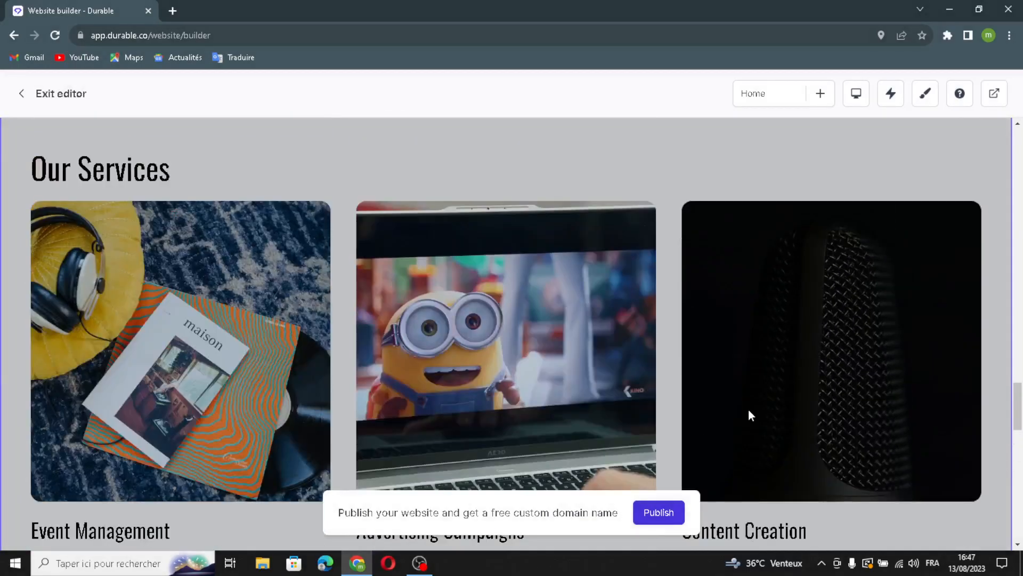